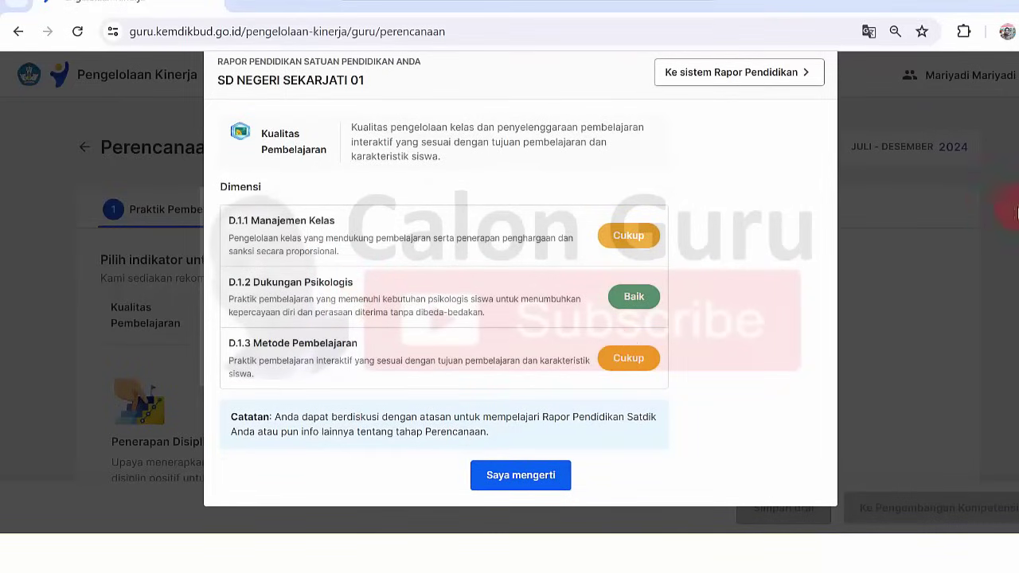
Step: Read the Kualitas Pembelajaran description and the Catatan in the Rapor Pendidikan summary, and acknowledge it with Saya mengerti
{"action": "scroll", "coordinate": [562, 285], "scroll_direction": "up", "scroll_amount": 2}
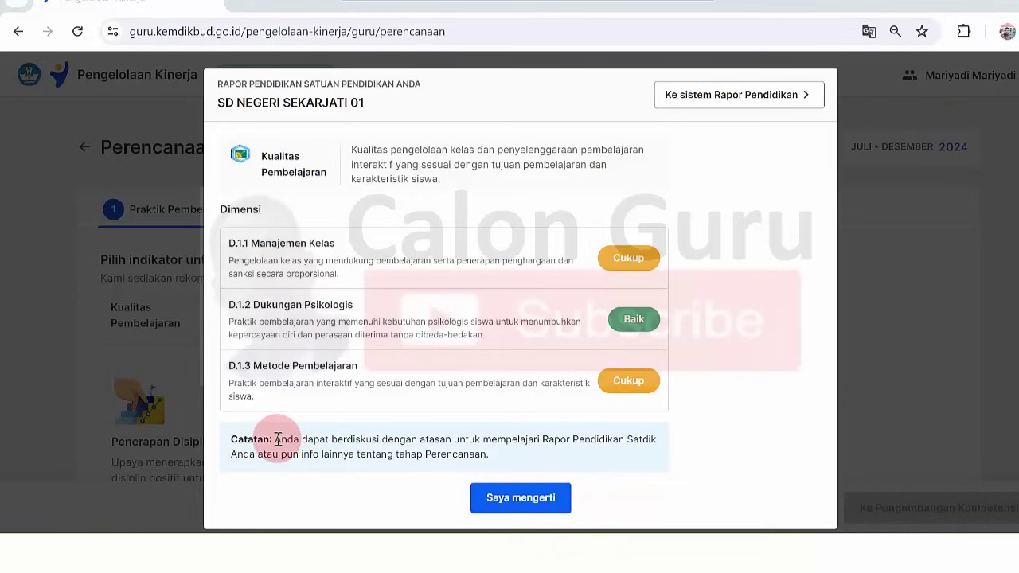
{"action": "left_click_drag", "start_coordinate": [277, 438], "coordinate": [488, 456]}
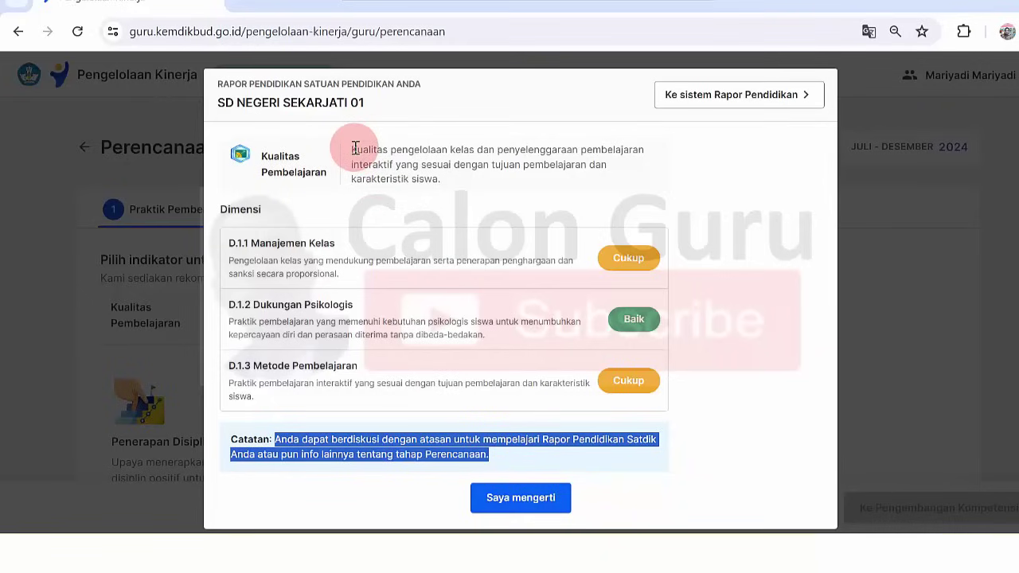
{"action": "left_click_drag", "start_coordinate": [355, 149], "coordinate": [619, 167]}
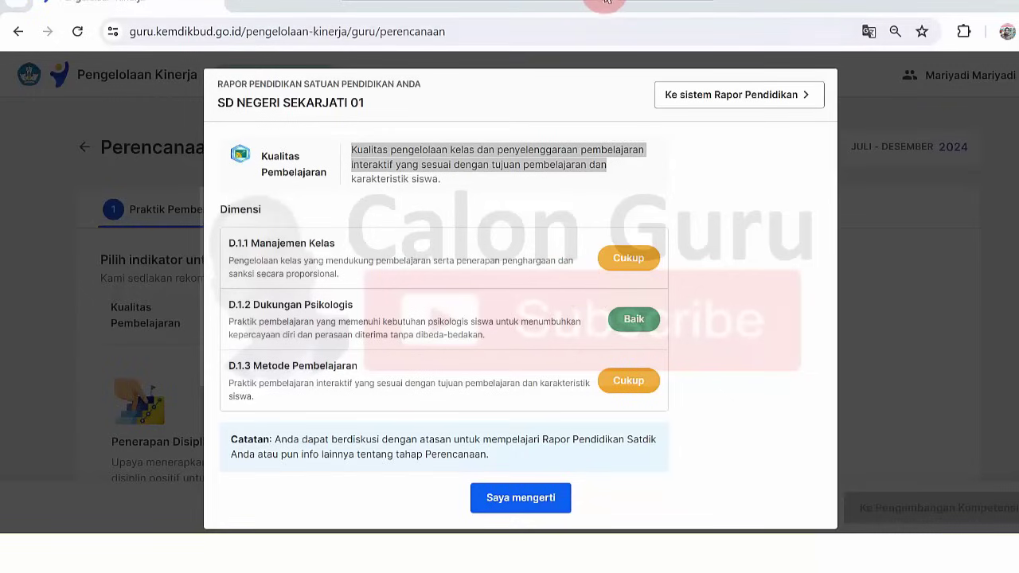
{"action": "left_click", "coordinate": [391, 156]}
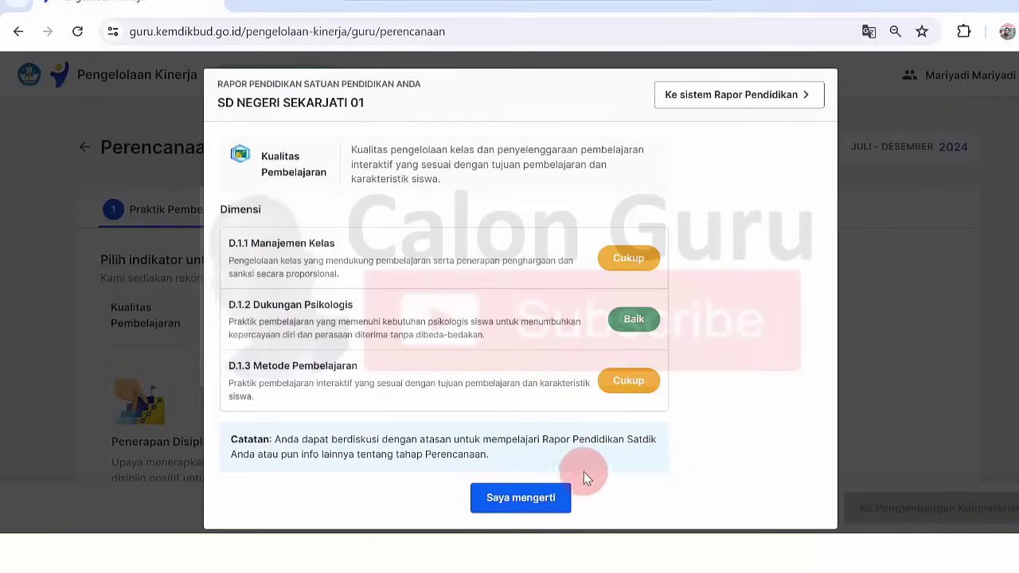
{"action": "left_click", "coordinate": [532, 500]}
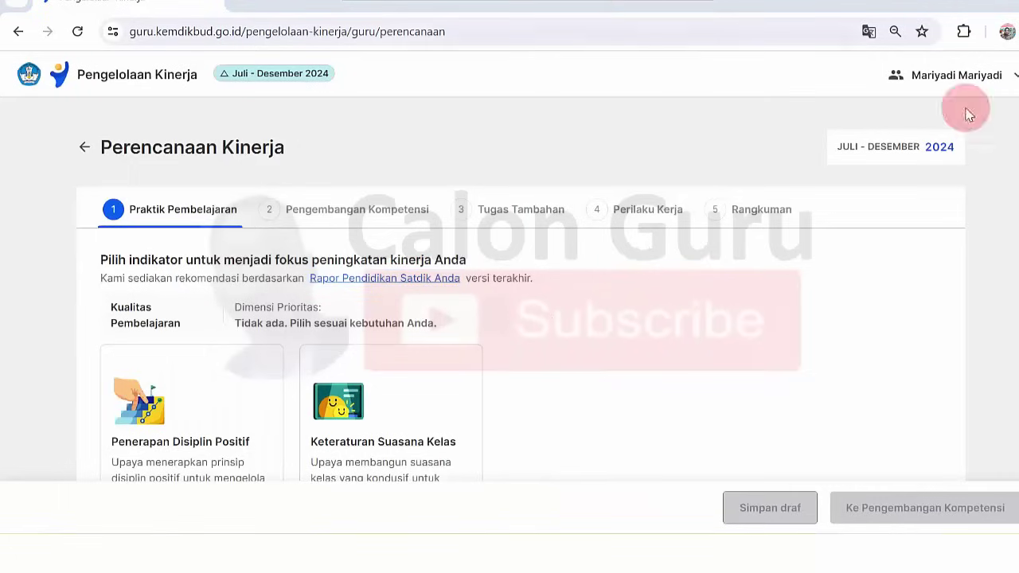
Step: Look through the Praktik Pembelajaran indicator cards across the Manajemen Kelas, Metode Pembelajaran and Dukungan Psikologis dimensions
{"action": "scroll", "coordinate": [510, 318], "scroll_direction": "down", "scroll_amount": 2}
{"action": "scroll", "coordinate": [1013, 331], "scroll_direction": "down", "scroll_amount": 5}
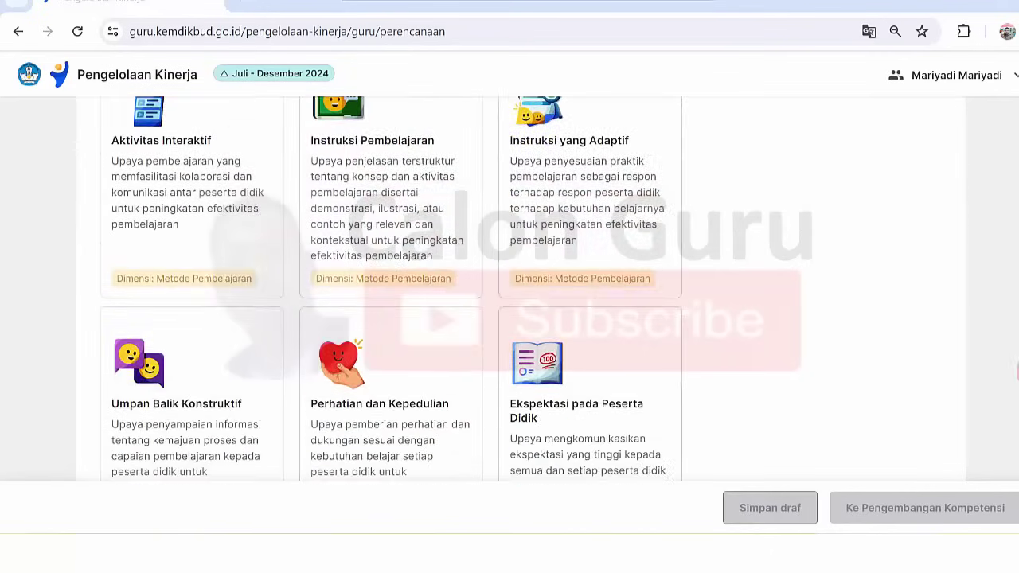
{"action": "scroll", "coordinate": [1013, 331], "scroll_direction": "up", "scroll_amount": 6}
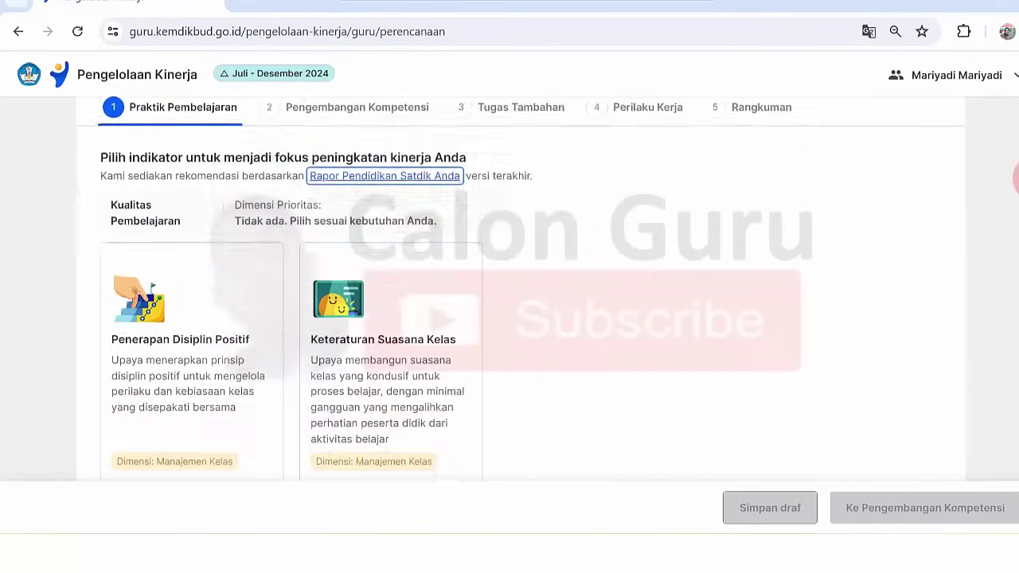
{"action": "scroll", "coordinate": [1012, 330], "scroll_direction": "down", "scroll_amount": 4}
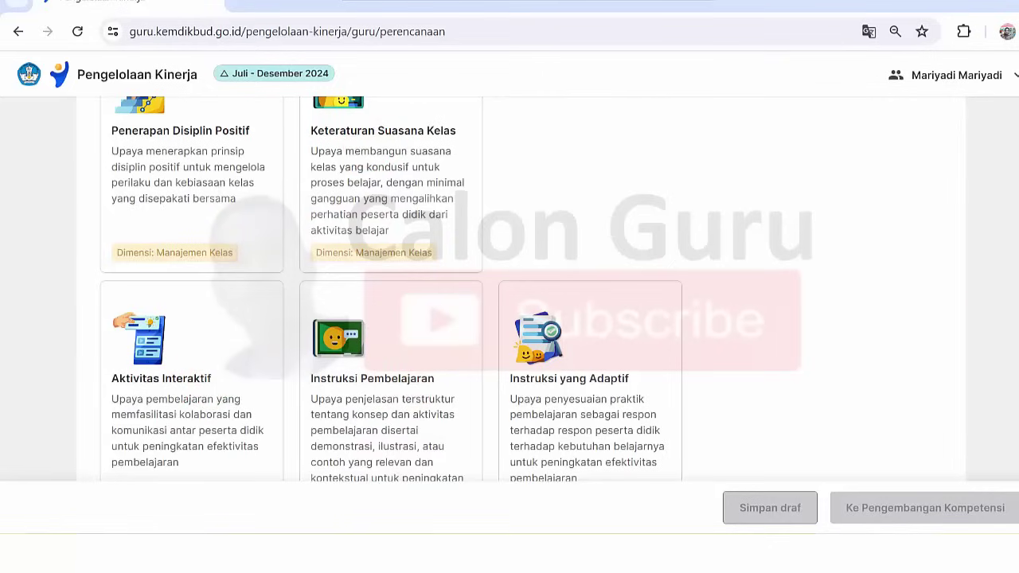
{"action": "scroll", "coordinate": [391, 290], "scroll_direction": "down", "scroll_amount": 3}
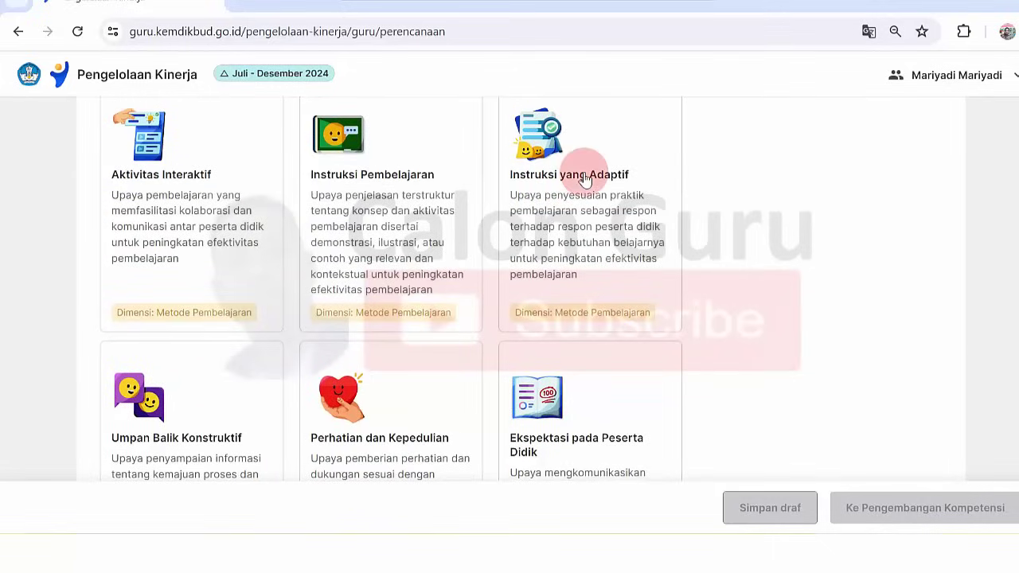
{"action": "scroll", "coordinate": [1003, 254], "scroll_direction": "down", "scroll_amount": 2}
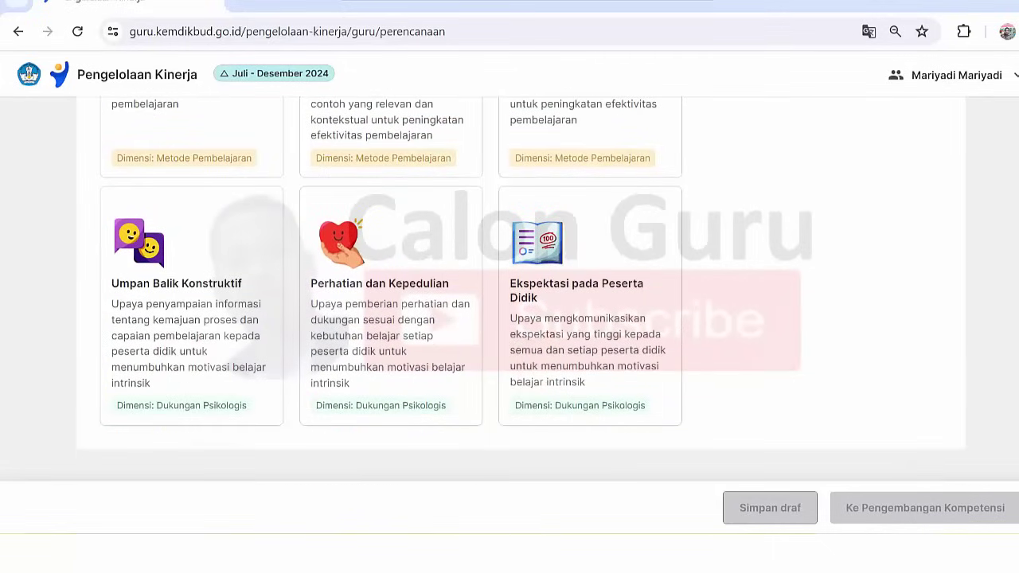
{"action": "scroll", "coordinate": [390, 290], "scroll_direction": "up", "scroll_amount": 5}
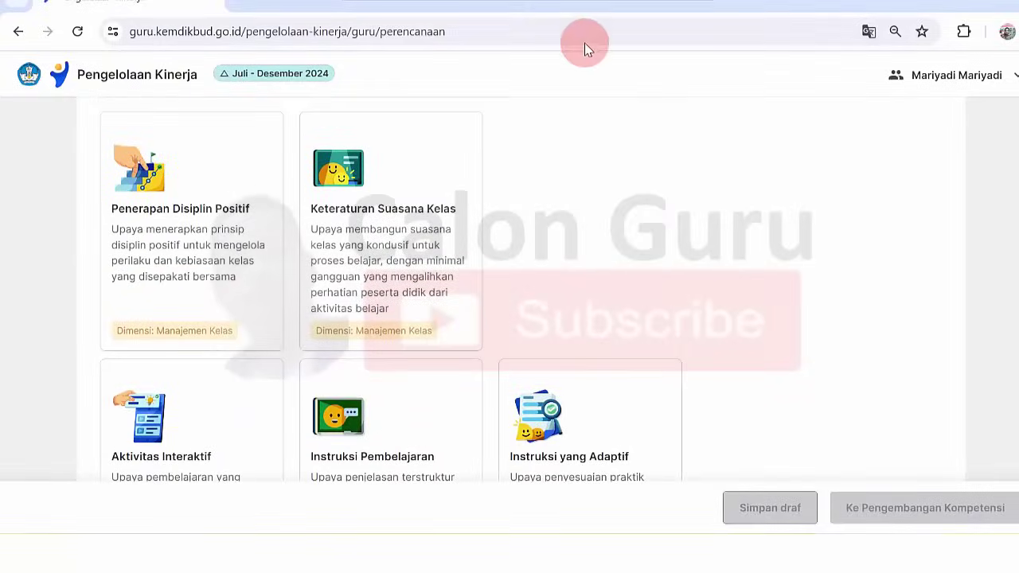
{"action": "scroll", "coordinate": [603, 0], "scroll_direction": "up", "scroll_amount": 2}
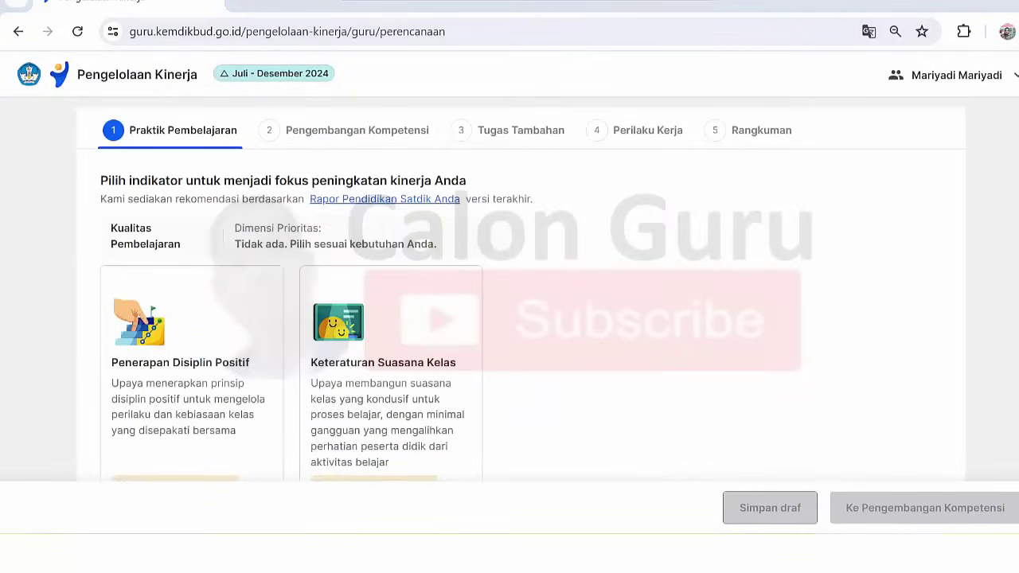
Step: Choose Aktivitas Interaktif from the Metode Pembelajaran dimension as the indicator for performance improvement
{"action": "scroll", "coordinate": [398, 199], "scroll_direction": "down", "scroll_amount": 2}
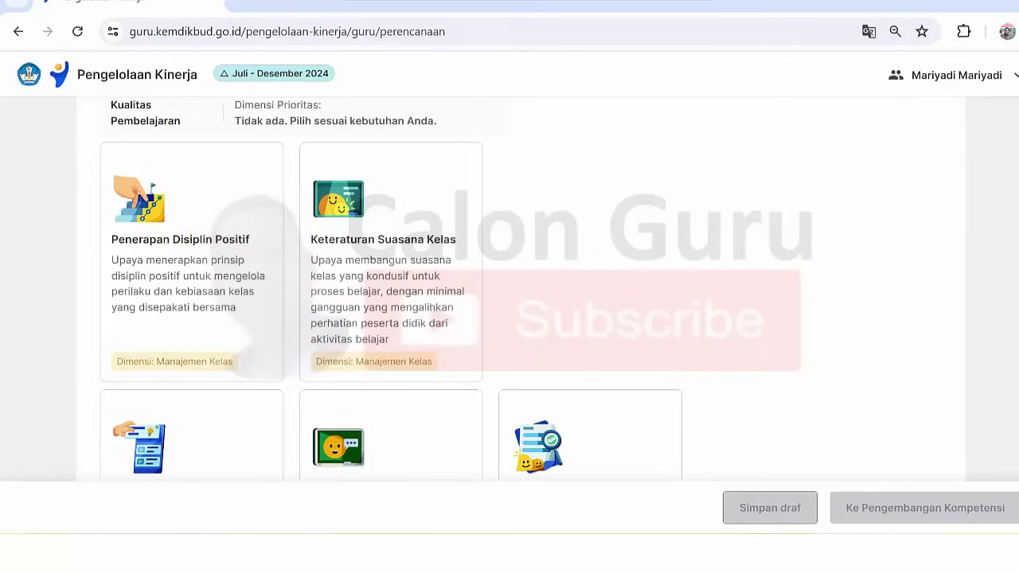
{"action": "scroll", "coordinate": [391, 286], "scroll_direction": "down", "scroll_amount": 3}
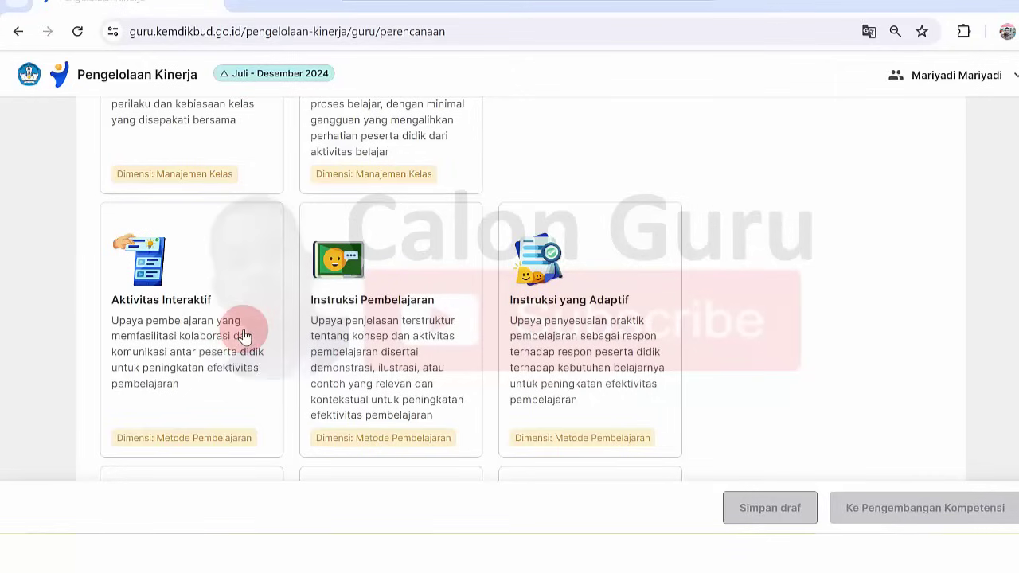
{"action": "left_click", "coordinate": [191, 319]}
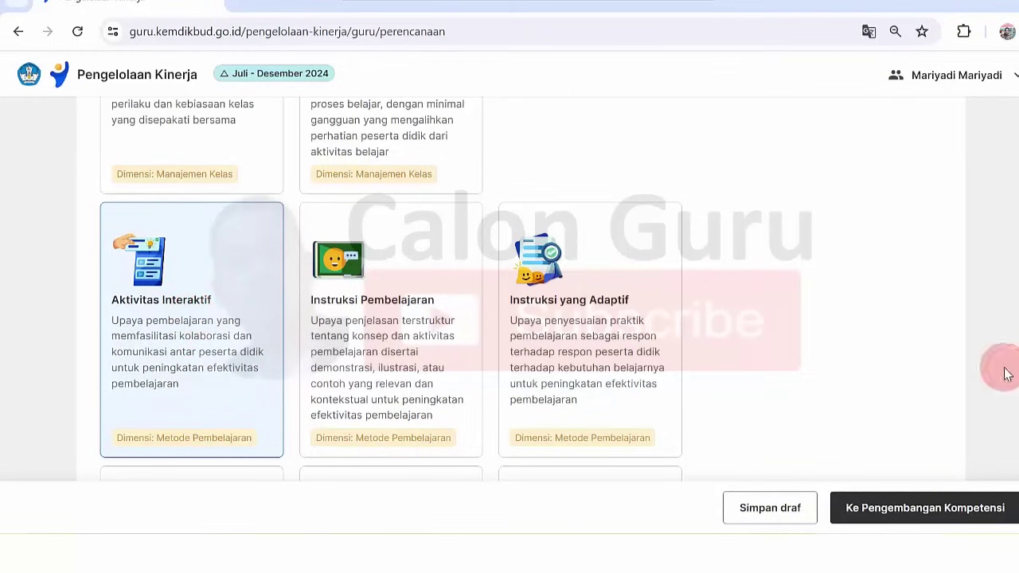
Step: Check the indicator selection against the other cards and proceed to the Pengembangan Kompetensi stage
{"action": "scroll", "coordinate": [517, 319], "scroll_direction": "down", "scroll_amount": 3}
{"action": "scroll", "coordinate": [518, 318], "scroll_direction": "up", "scroll_amount": 8}
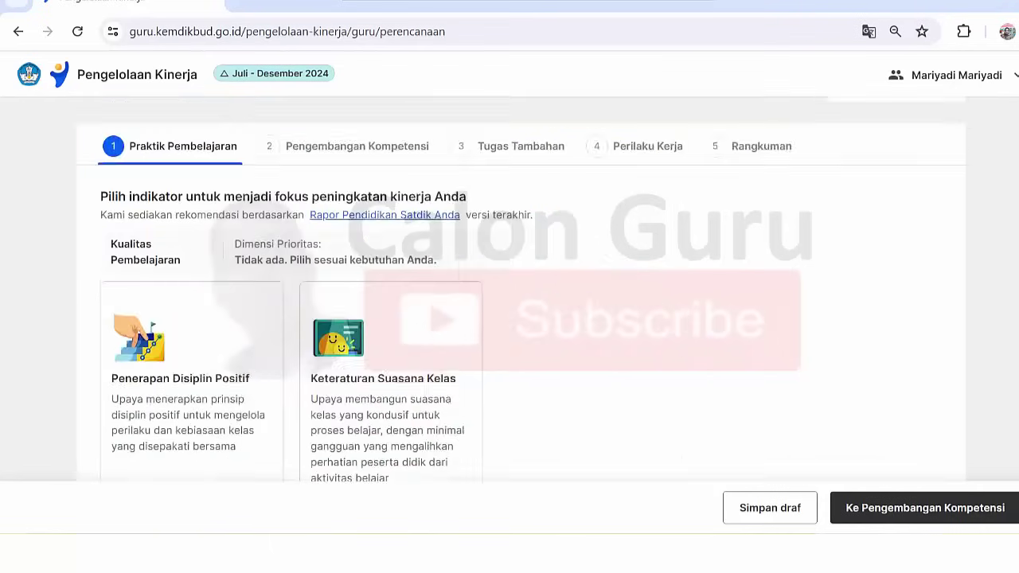
{"action": "scroll", "coordinate": [517, 319], "scroll_direction": "down", "scroll_amount": 5}
{"action": "scroll", "coordinate": [517, 318], "scroll_direction": "up", "scroll_amount": 8}
{"action": "scroll", "coordinate": [518, 318], "scroll_direction": "down", "scroll_amount": 6}
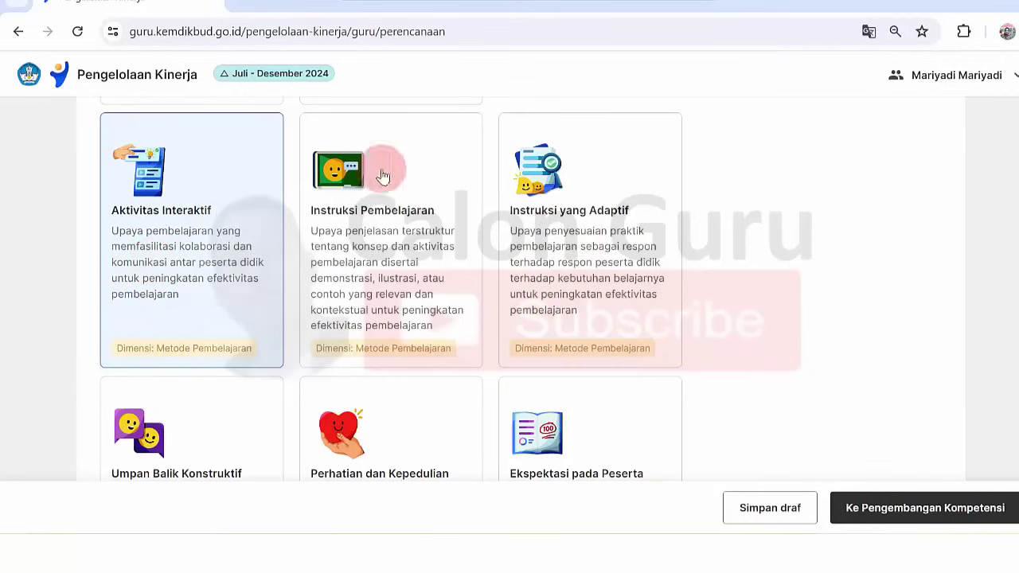
{"action": "left_click", "coordinate": [954, 516]}
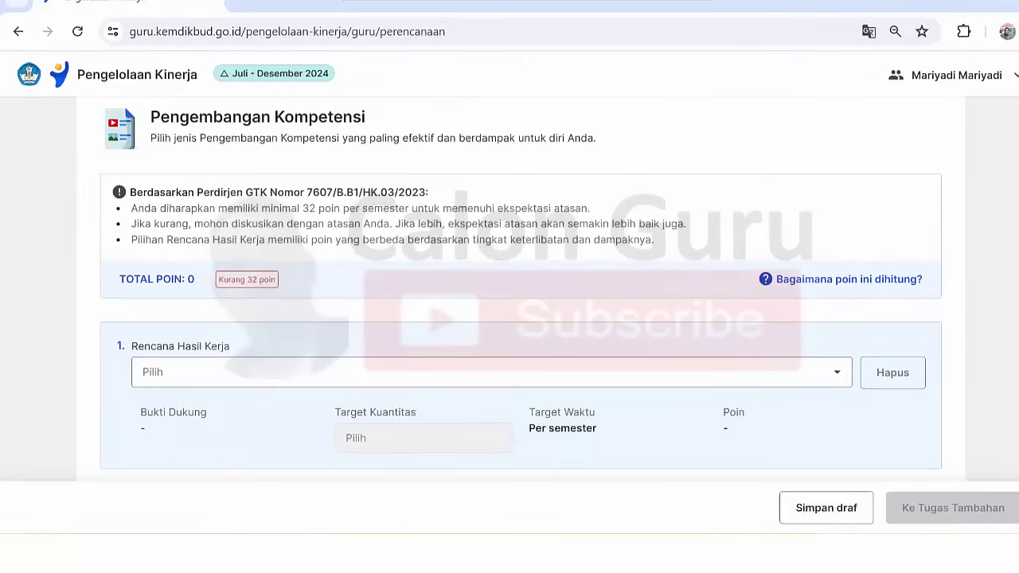
Step: Examine the Pengembangan Kompetensi instructions, the points rules and the fields of the first Rencana Hasil Kerja entry
{"action": "scroll", "coordinate": [257, 310], "scroll_direction": "down", "scroll_amount": 1}
{"action": "scroll", "coordinate": [256, 310], "scroll_direction": "up", "scroll_amount": 3}
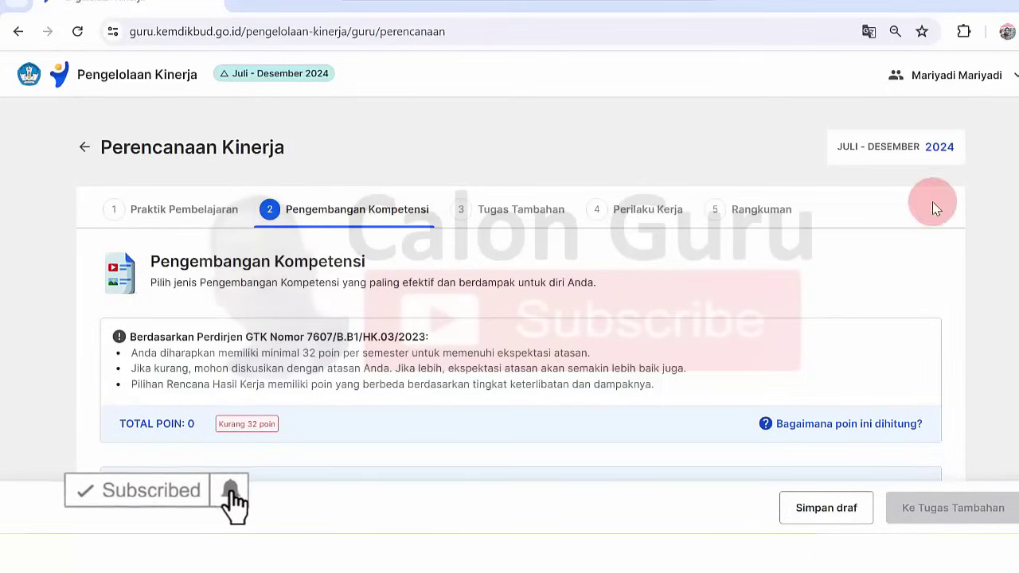
{"action": "scroll", "coordinate": [521, 319], "scroll_direction": "down", "scroll_amount": 2}
{"action": "scroll", "coordinate": [521, 318], "scroll_direction": "up", "scroll_amount": 2}
{"action": "scroll", "coordinate": [521, 319], "scroll_direction": "down", "scroll_amount": 2}
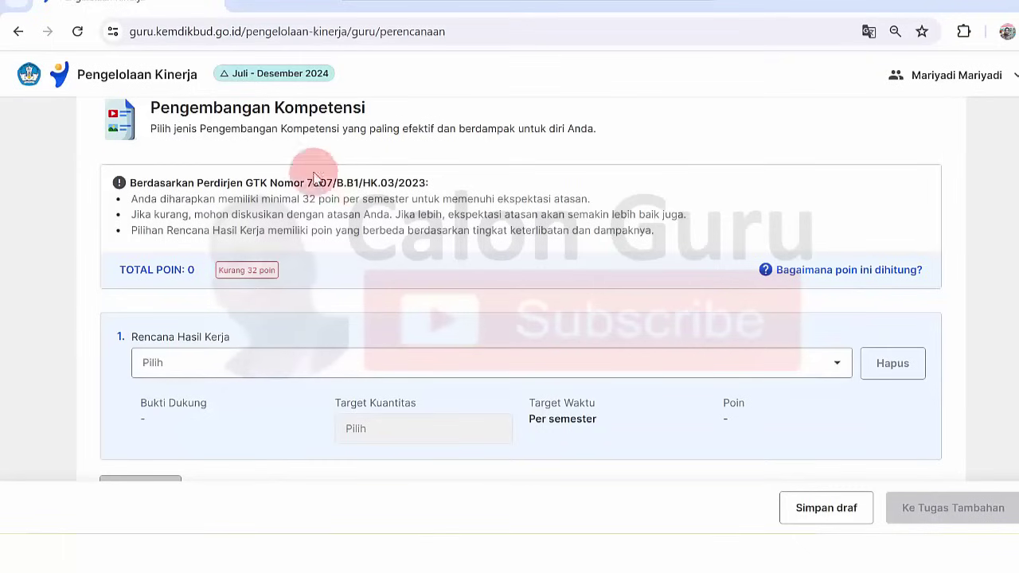
{"action": "left_click_drag", "start_coordinate": [169, 128], "coordinate": [590, 142]}
{"action": "left_click", "coordinate": [641, 141]}
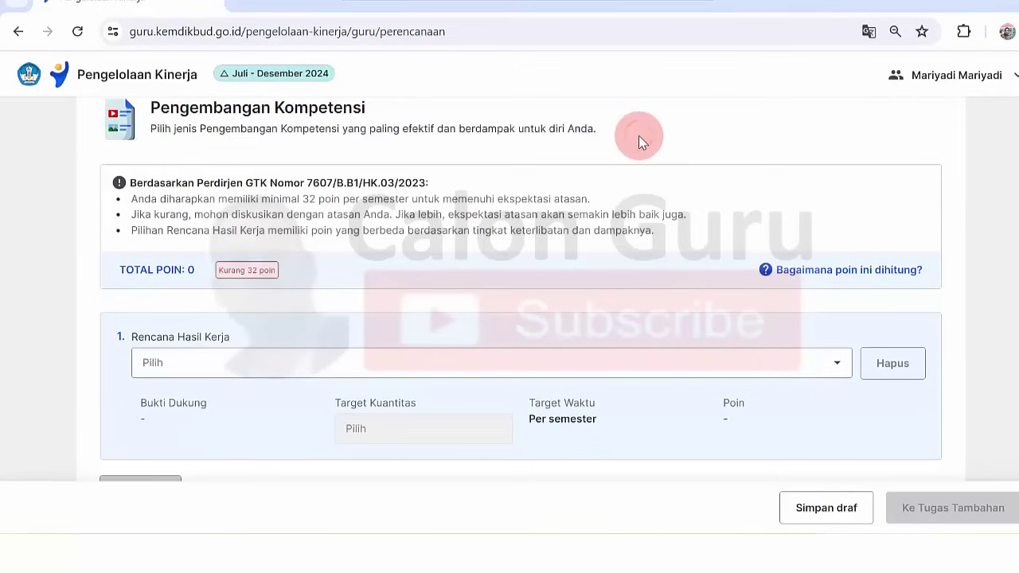
{"action": "scroll", "coordinate": [521, 290], "scroll_direction": "up", "scroll_amount": 1}
{"action": "scroll", "coordinate": [520, 290], "scroll_direction": "up", "scroll_amount": 2}
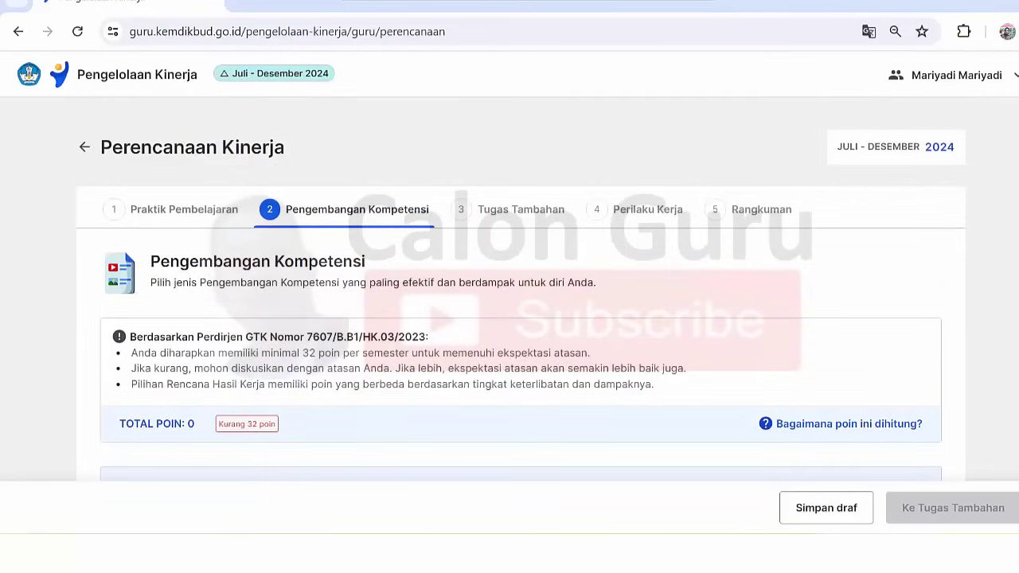
{"action": "scroll", "coordinate": [521, 290], "scroll_direction": "down", "scroll_amount": 3}
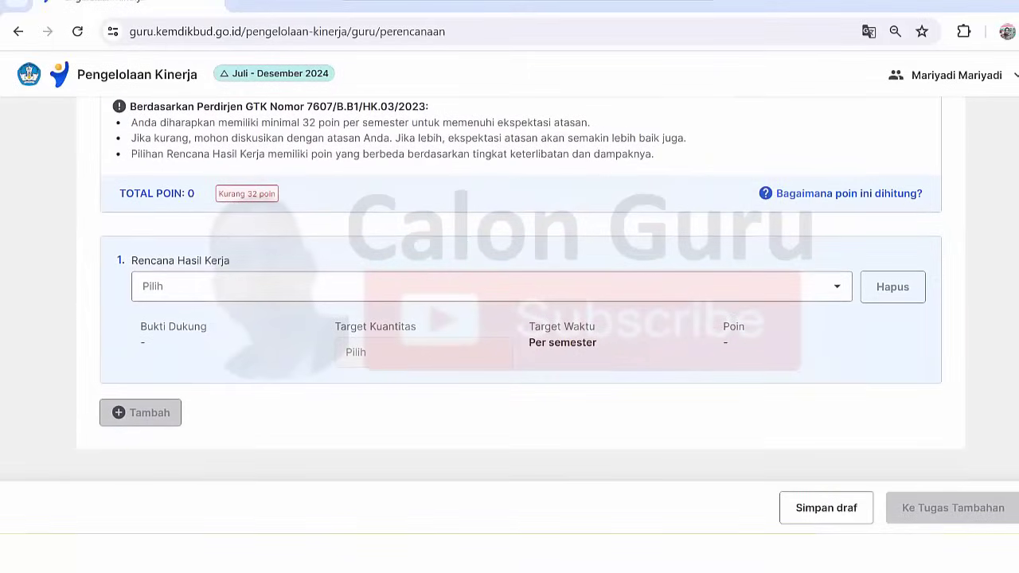
{"action": "scroll", "coordinate": [520, 290], "scroll_direction": "up", "scroll_amount": 2}
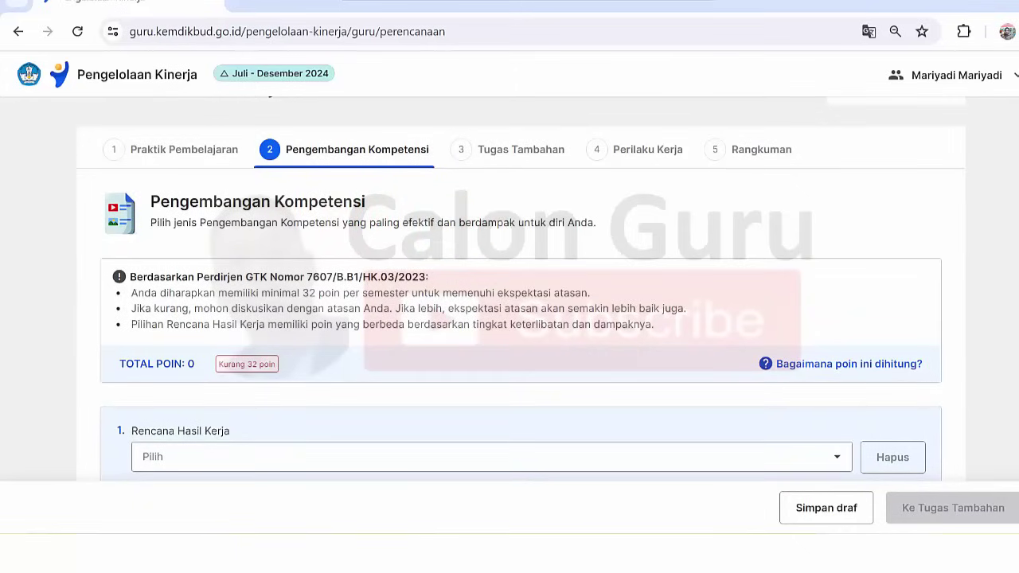
{"action": "scroll", "coordinate": [655, 282], "scroll_direction": "down", "scroll_amount": 2}
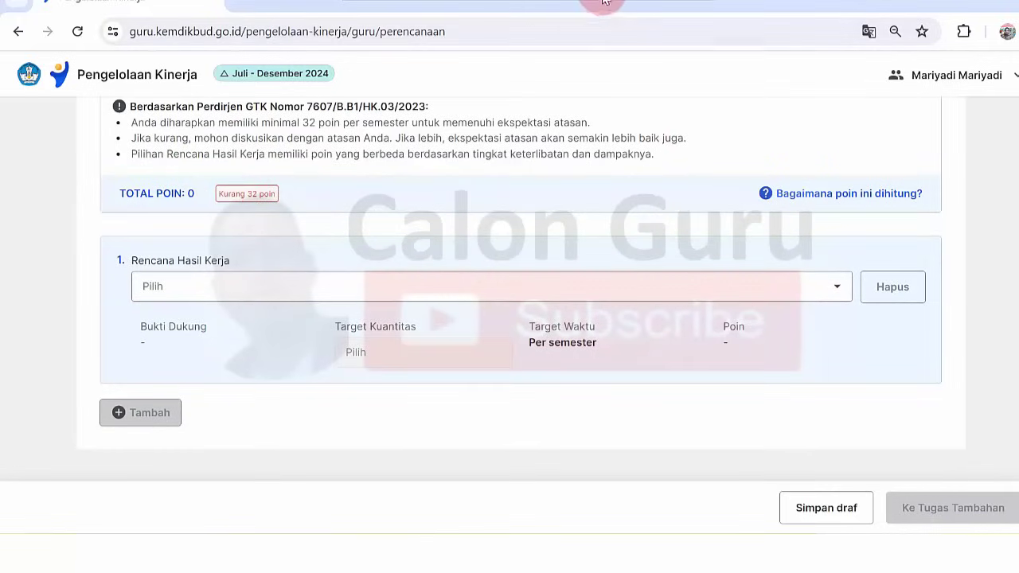
{"action": "scroll", "coordinate": [605, 1], "scroll_direction": "up", "scroll_amount": 2}
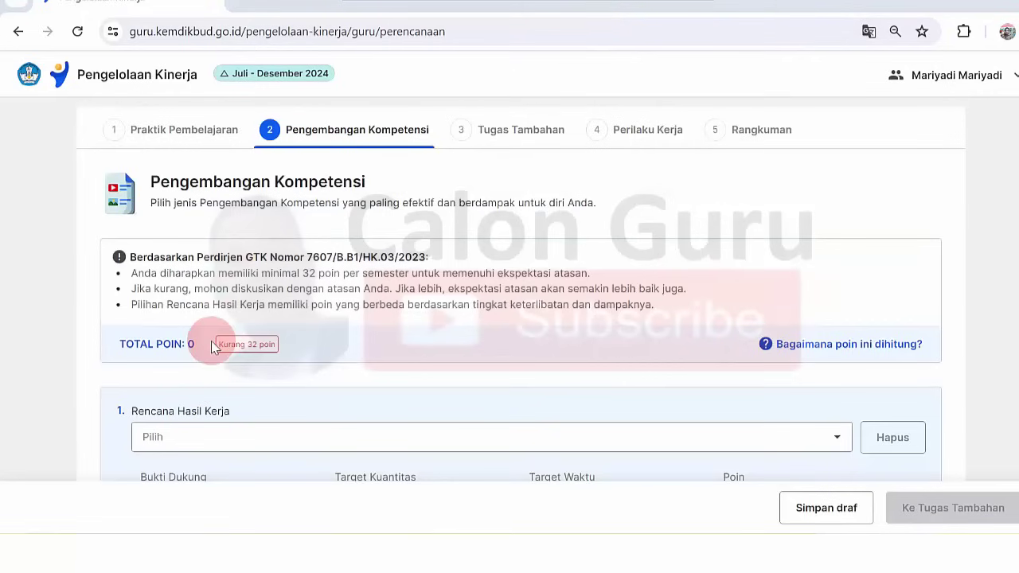
{"action": "left_click_drag", "start_coordinate": [205, 199], "coordinate": [431, 203]}
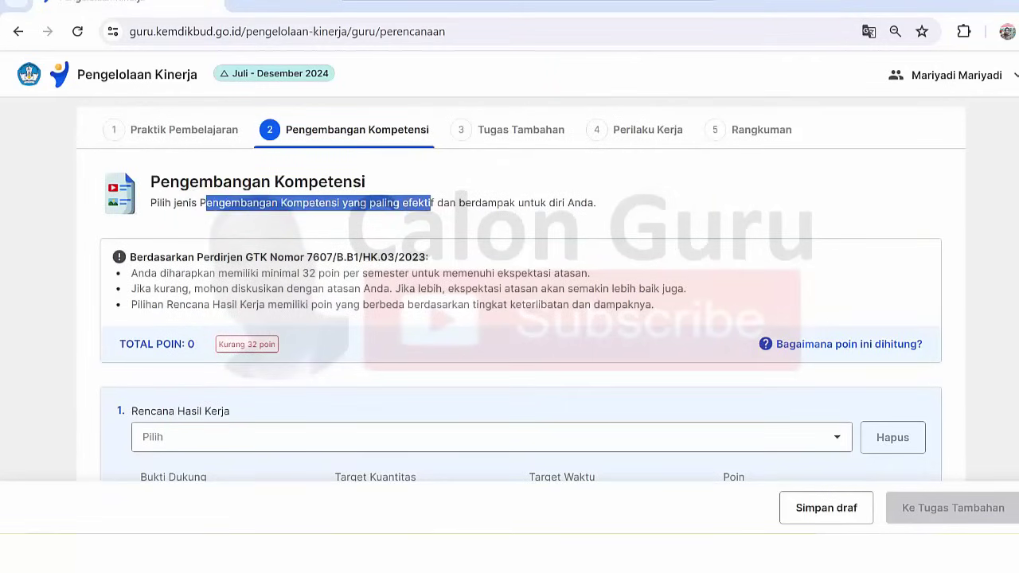
{"action": "scroll", "coordinate": [431, 202], "scroll_direction": "down", "scroll_amount": 2}
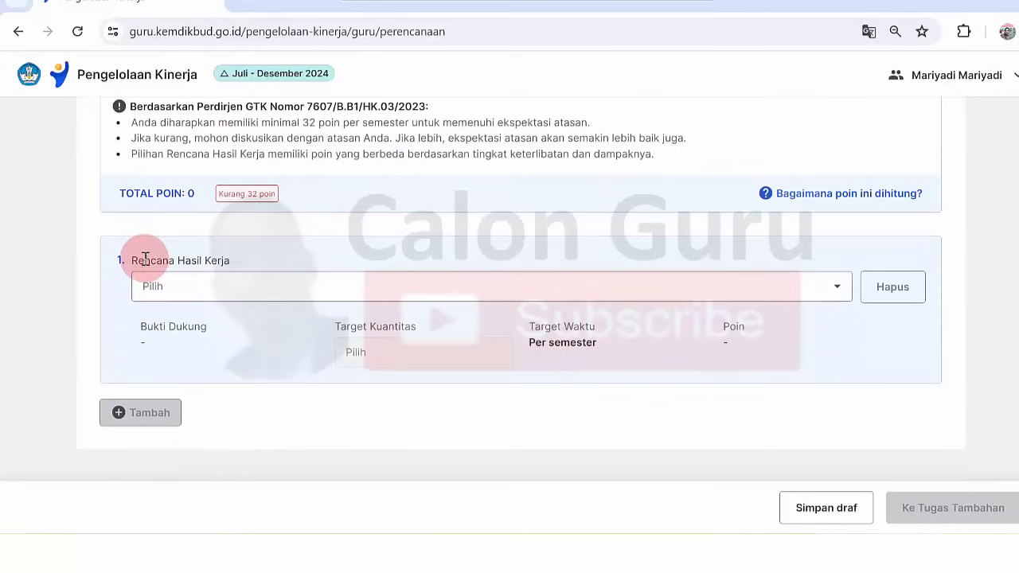
{"action": "left_click_drag", "start_coordinate": [139, 256], "coordinate": [255, 263]}
{"action": "left_click", "coordinate": [256, 264]}
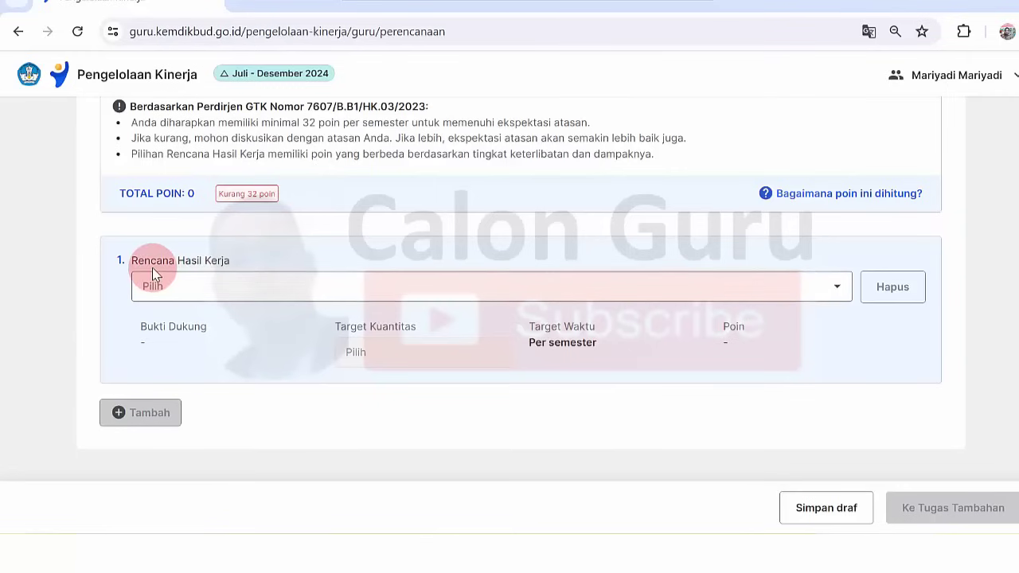
Step: Set the first Rencana Hasil Kerja to the role of Peserta berbagi praktik baik yang diselenggarakan komunitas belajar (4 poin)
{"action": "left_click", "coordinate": [836, 288]}
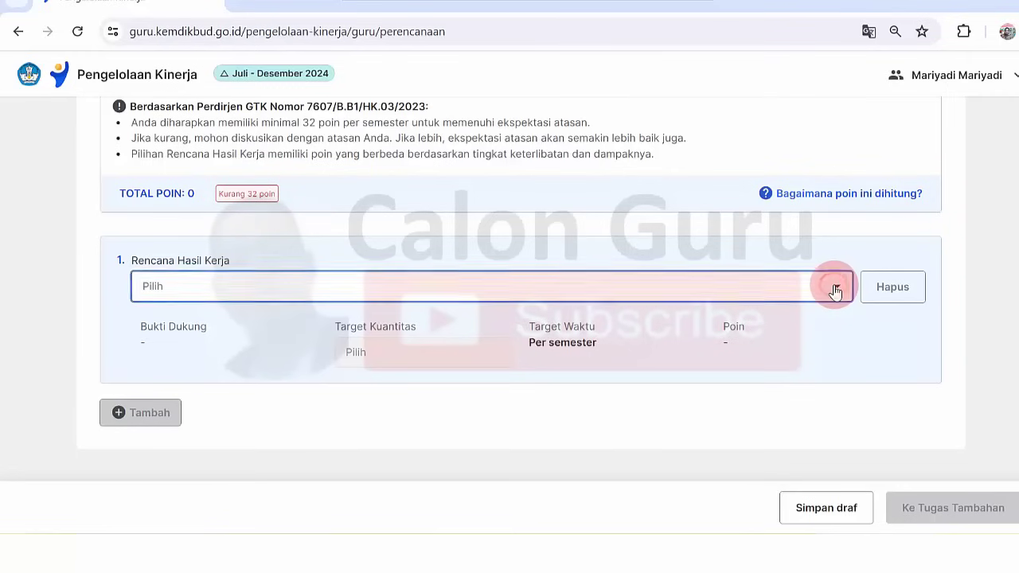
{"action": "mouse_move", "coordinate": [849, 335]}
{"action": "left_mouse_down"}
{"action": "mouse_move", "coordinate": [848, 451]}
{"action": "mouse_move", "coordinate": [846, 327]}
{"action": "left_mouse_up"}
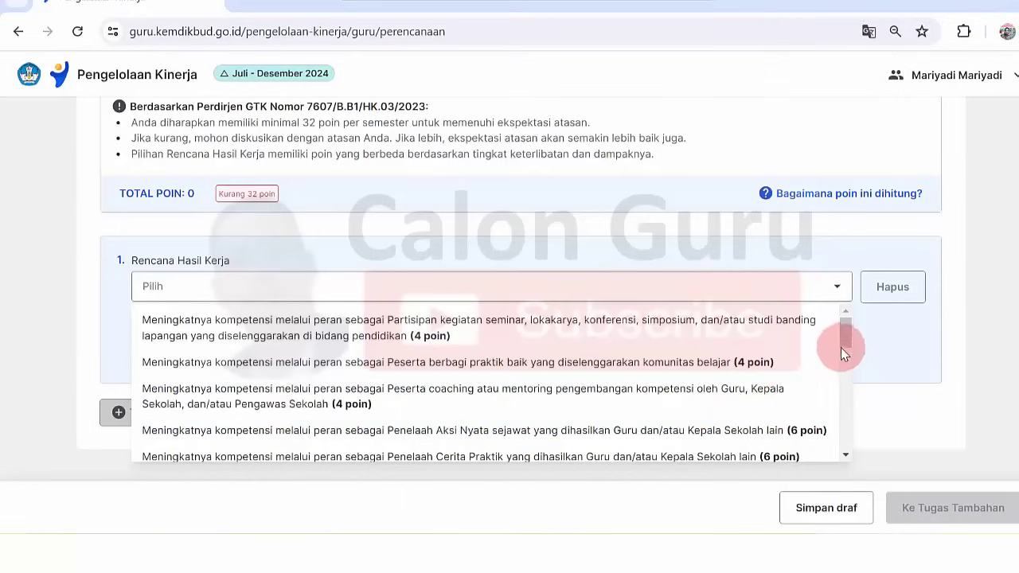
{"action": "left_click_drag", "start_coordinate": [847, 334], "coordinate": [848, 346]}
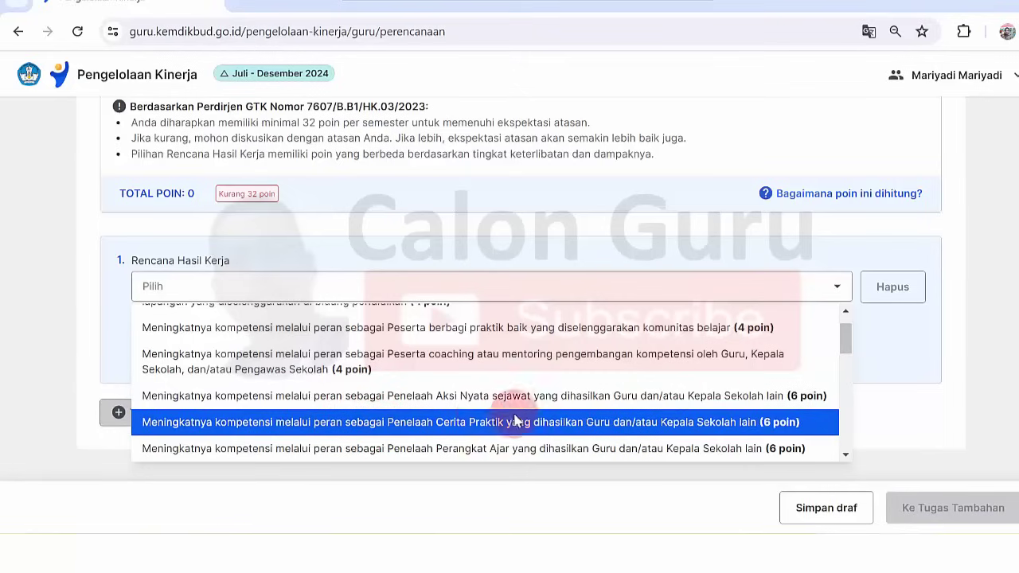
{"action": "left_click_drag", "start_coordinate": [843, 339], "coordinate": [847, 351]}
{"action": "scroll", "coordinate": [846, 349], "scroll_direction": "down", "scroll_amount": 3}
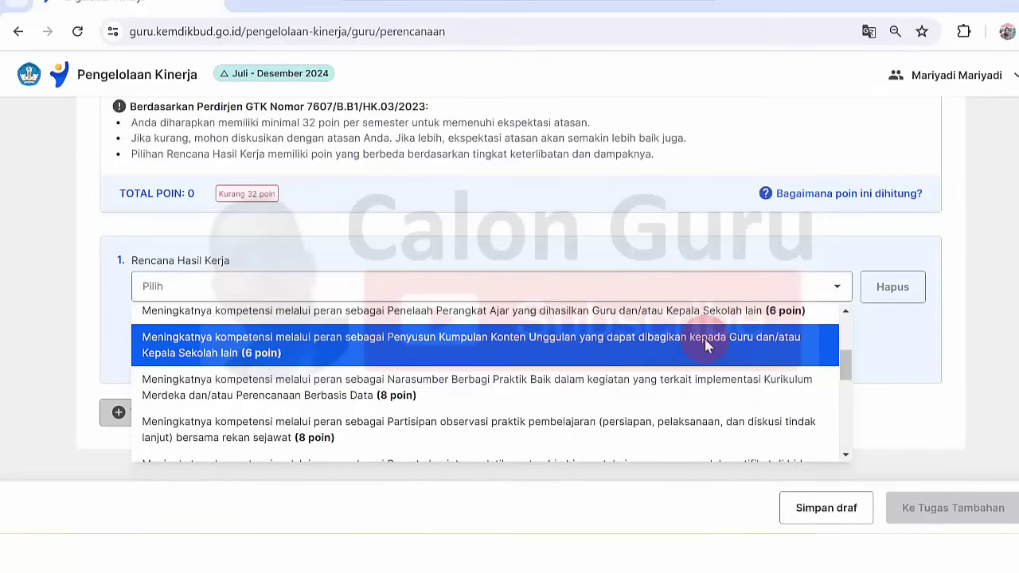
{"action": "left_click_drag", "start_coordinate": [842, 359], "coordinate": [844, 311]}
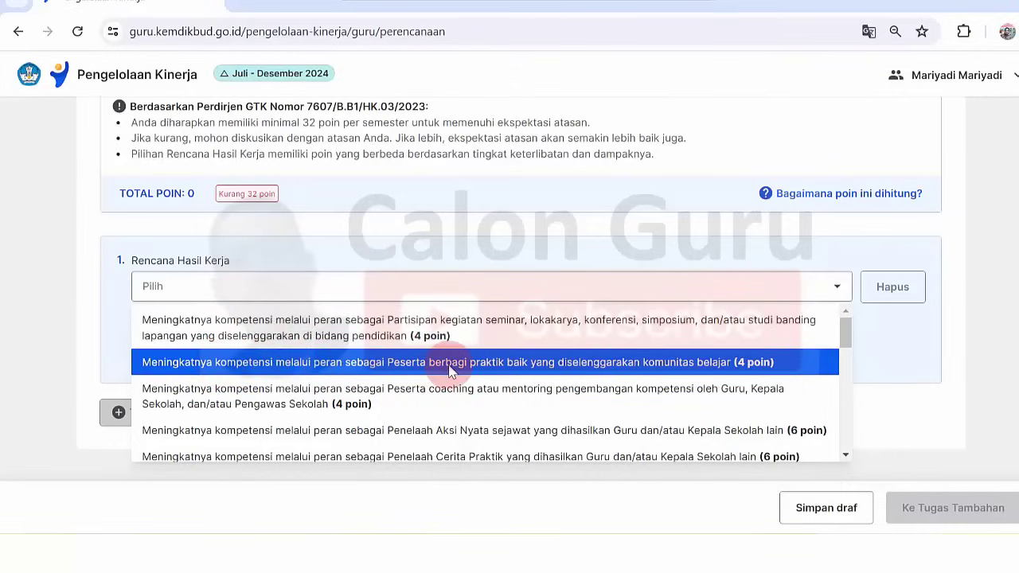
{"action": "left_click", "coordinate": [511, 363]}
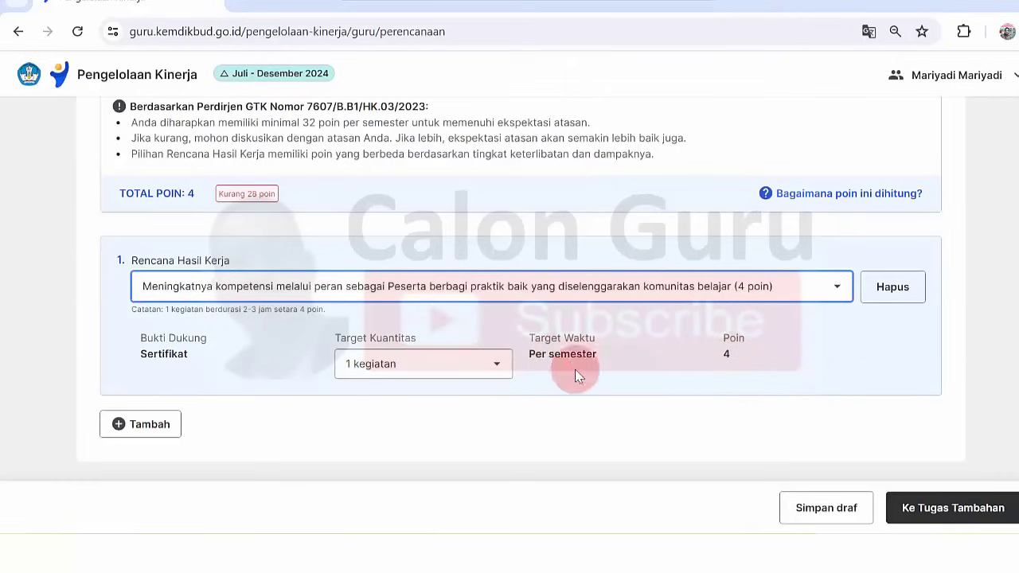
Step: Try target quantities of 2 and 3 kegiatan for the first Rencana Hasil Kerja and return it to 1 kegiatan
{"action": "left_click", "coordinate": [495, 365]}
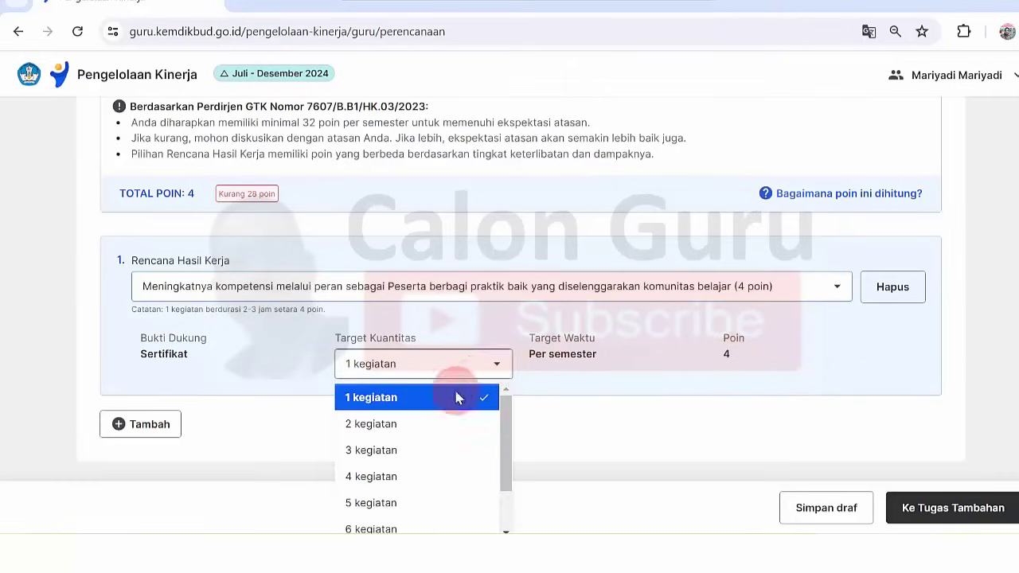
{"action": "left_click", "coordinate": [410, 430]}
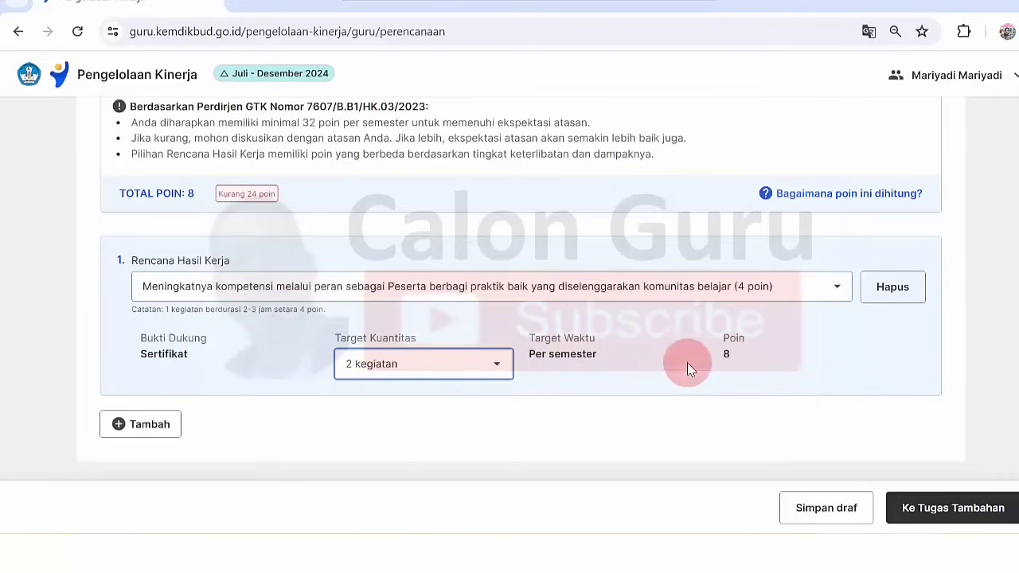
{"action": "left_click", "coordinate": [490, 363]}
{"action": "left_click", "coordinate": [412, 450]}
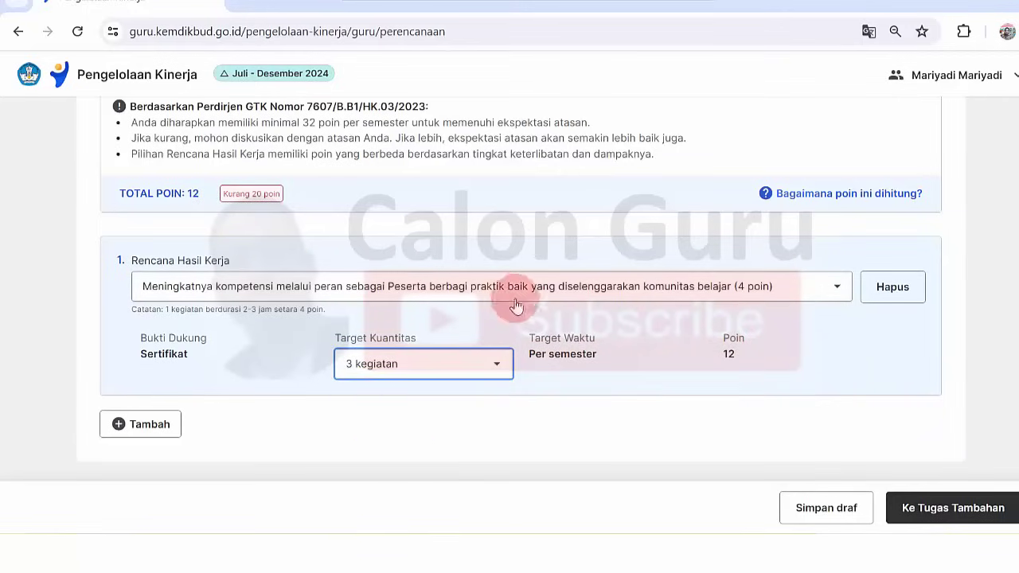
{"action": "left_click", "coordinate": [493, 363]}
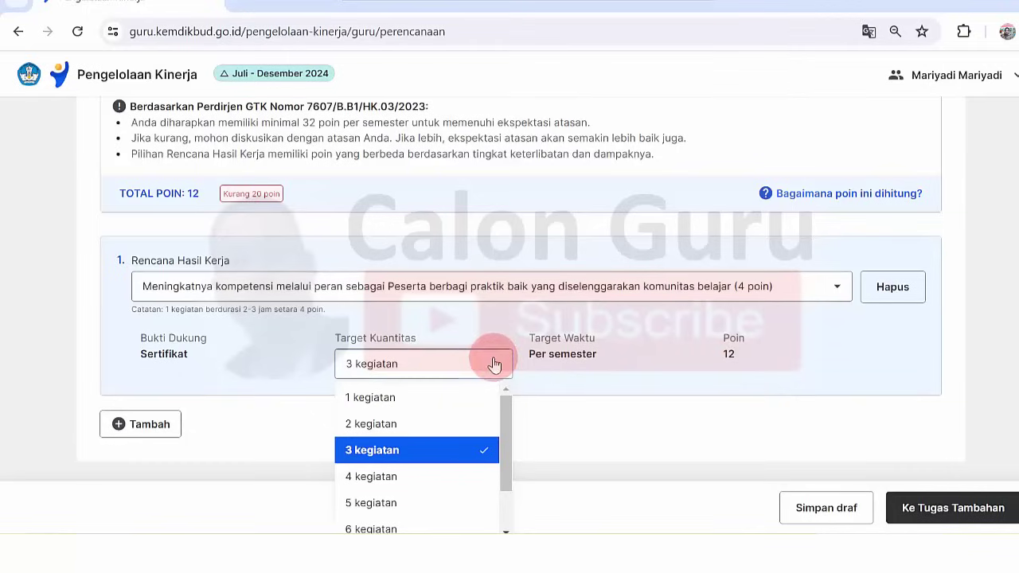
{"action": "left_click", "coordinate": [421, 396]}
{"action": "left_click", "coordinate": [666, 368]}
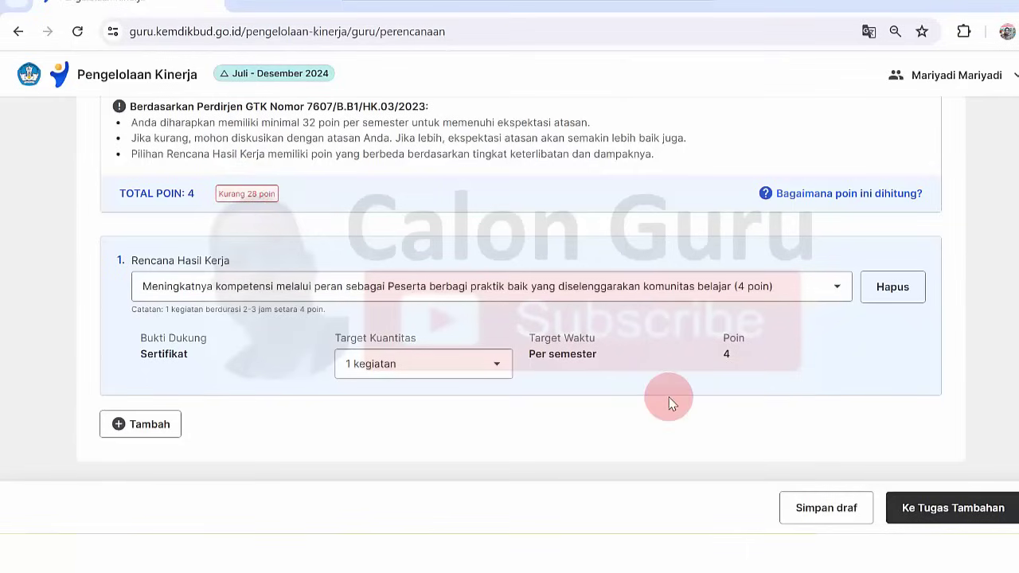
Step: Add a second Rencana Hasil Kerja with the role of Peserta coaching atau mentoring pengembangan kompetensi oleh Guru, Kepala Sekolah, dan/atau Pengawas Sekolah (4 poin)
{"action": "left_click", "coordinate": [148, 424]}
{"action": "scroll", "coordinate": [726, 338], "scroll_direction": "down", "scroll_amount": 2}
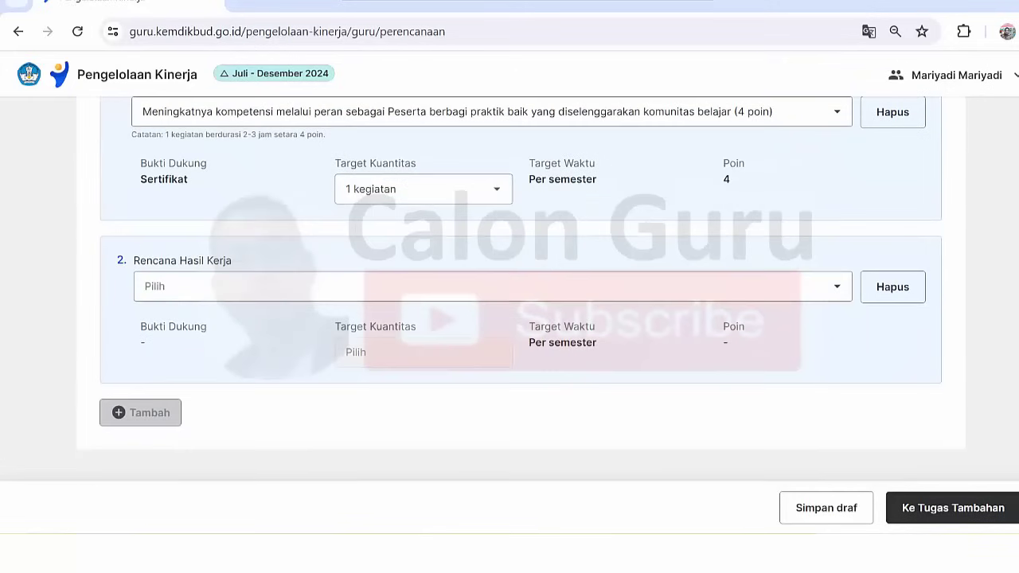
{"action": "left_click", "coordinate": [835, 288]}
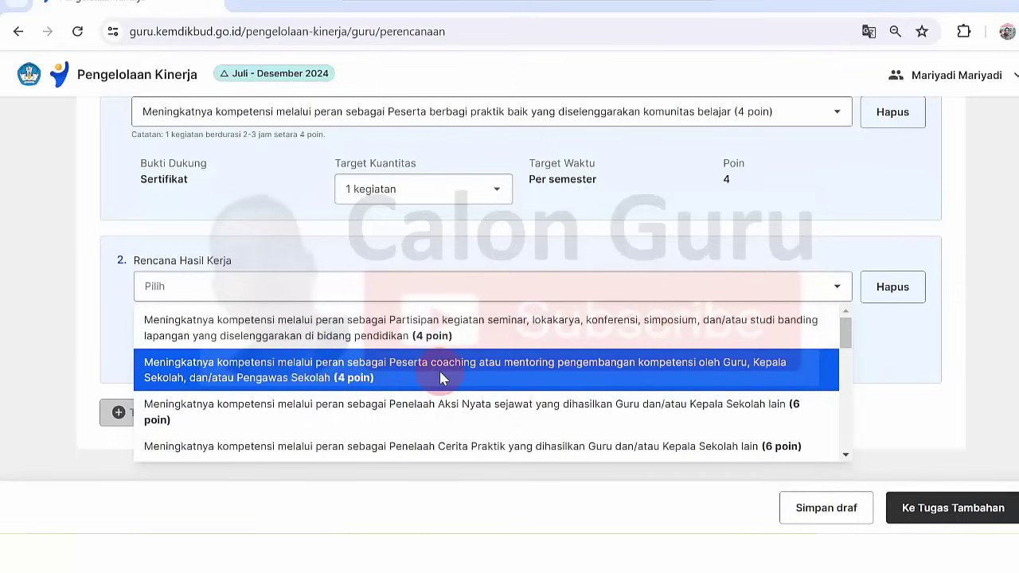
{"action": "left_click", "coordinate": [522, 373]}
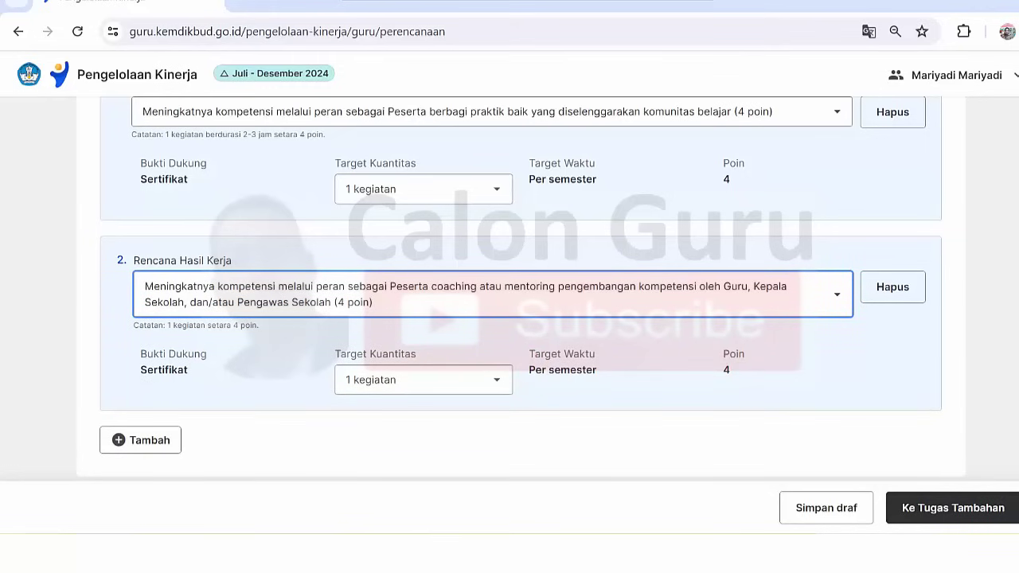
{"action": "scroll", "coordinate": [302, 155], "scroll_direction": "up", "scroll_amount": 2}
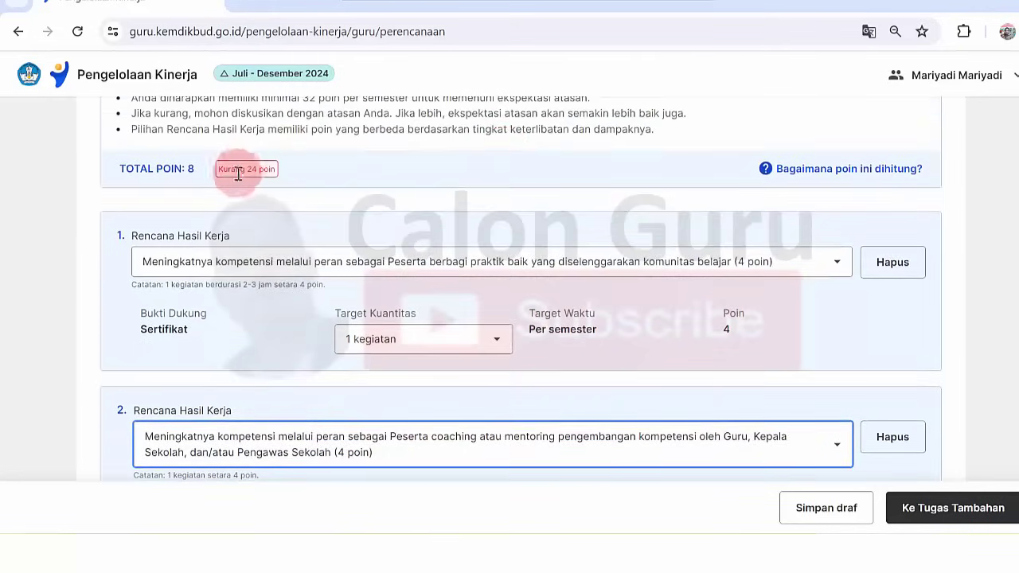
{"action": "scroll", "coordinate": [510, 286], "scroll_direction": "down", "scroll_amount": 2}
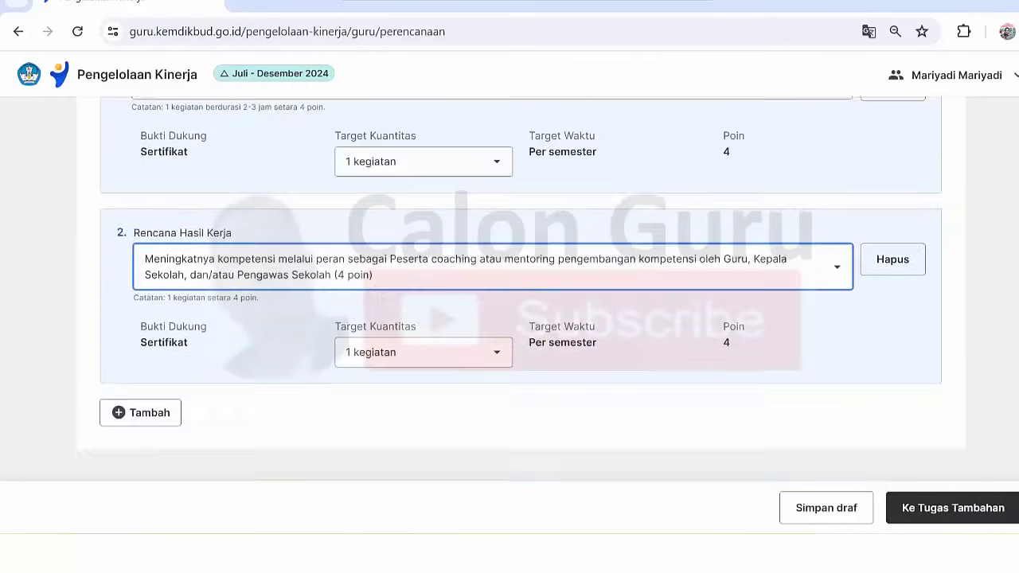
Step: Try a target quantity of 2 kegiatan for the second Rencana Hasil Kerja and return it to 1 kegiatan
{"action": "left_click", "coordinate": [499, 360]}
{"action": "left_click", "coordinate": [392, 414]}
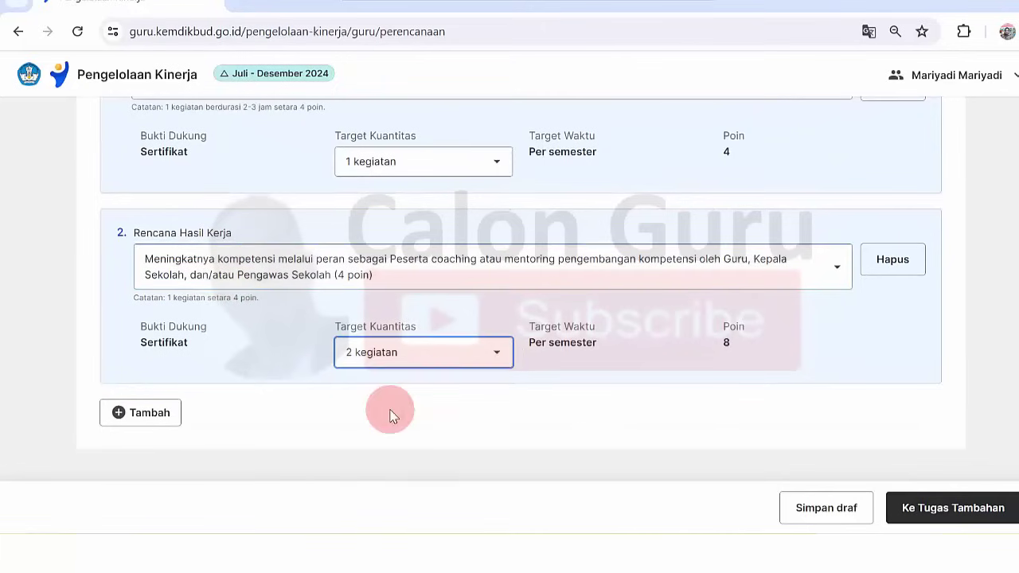
{"action": "left_click", "coordinate": [499, 356]}
{"action": "left_click", "coordinate": [388, 384]}
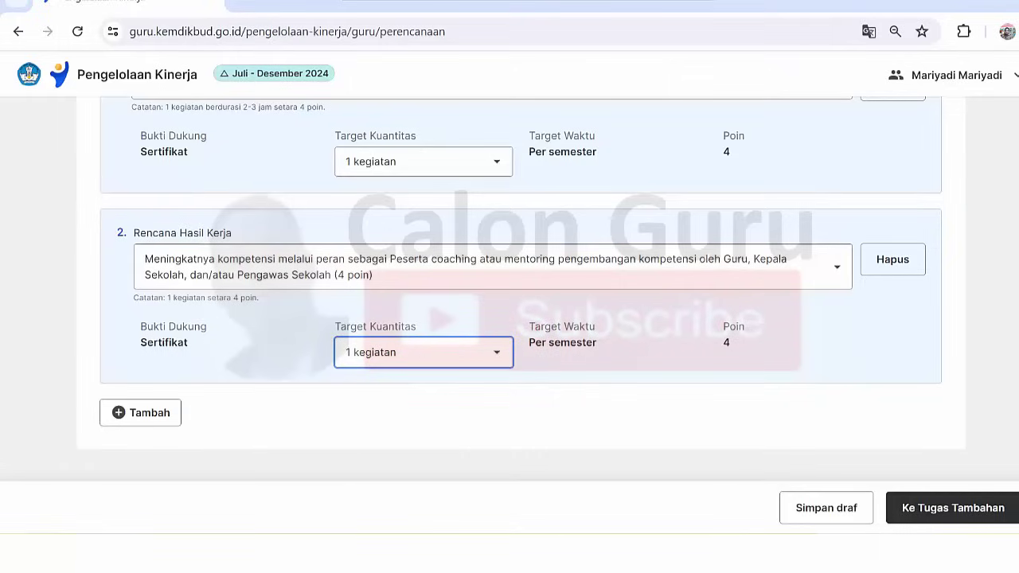
Step: Add a third Rencana Hasil Kerja with the 8 poin role of Peserta kegiatan pelatihan atau bimbingan teknis yang memperoleh sertifikat
{"action": "left_click", "coordinate": [132, 420]}
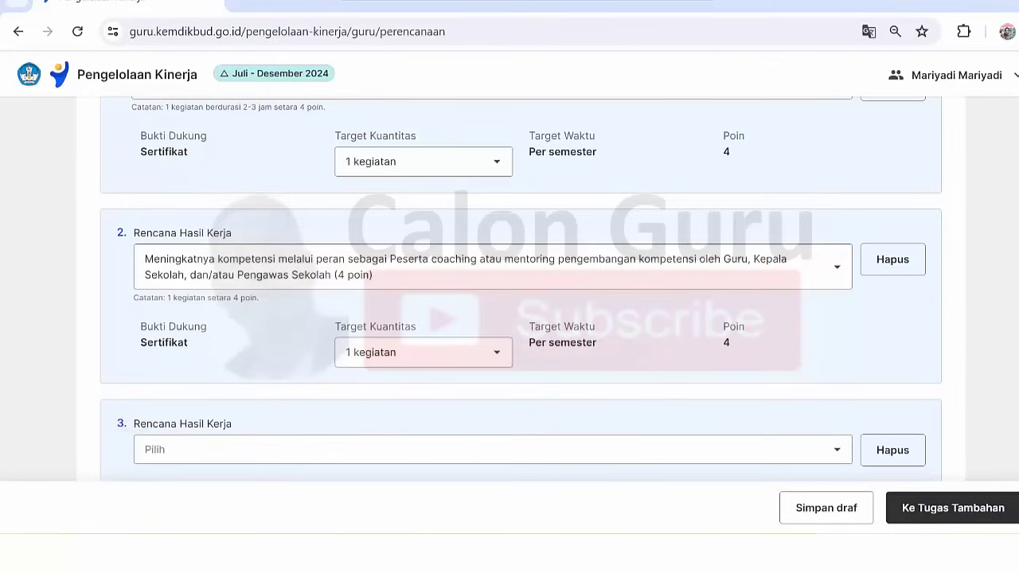
{"action": "scroll", "coordinate": [521, 287], "scroll_direction": "down", "scroll_amount": 2}
{"action": "scroll", "coordinate": [626, 365], "scroll_direction": "down", "scroll_amount": 1}
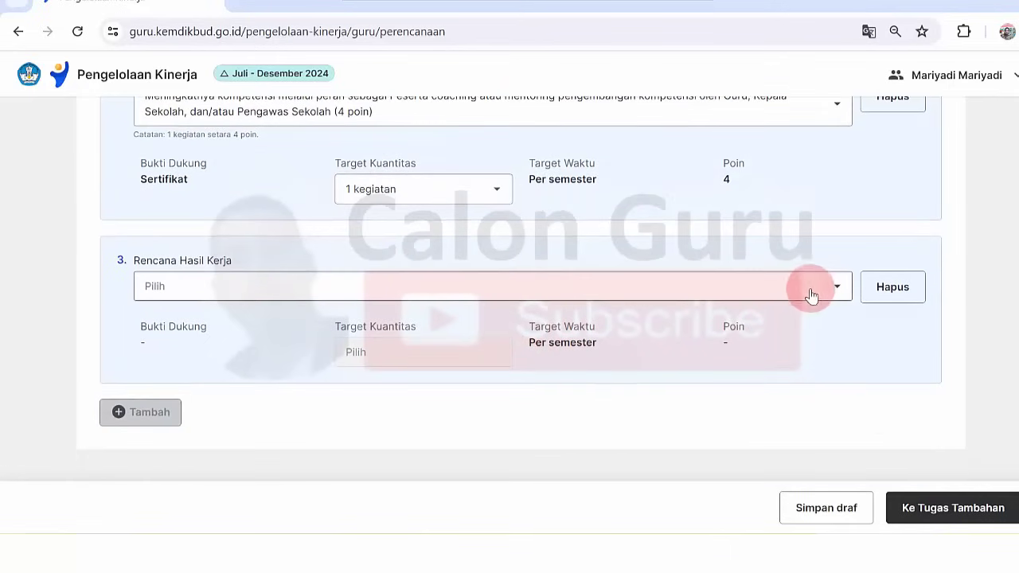
{"action": "left_click", "coordinate": [839, 291]}
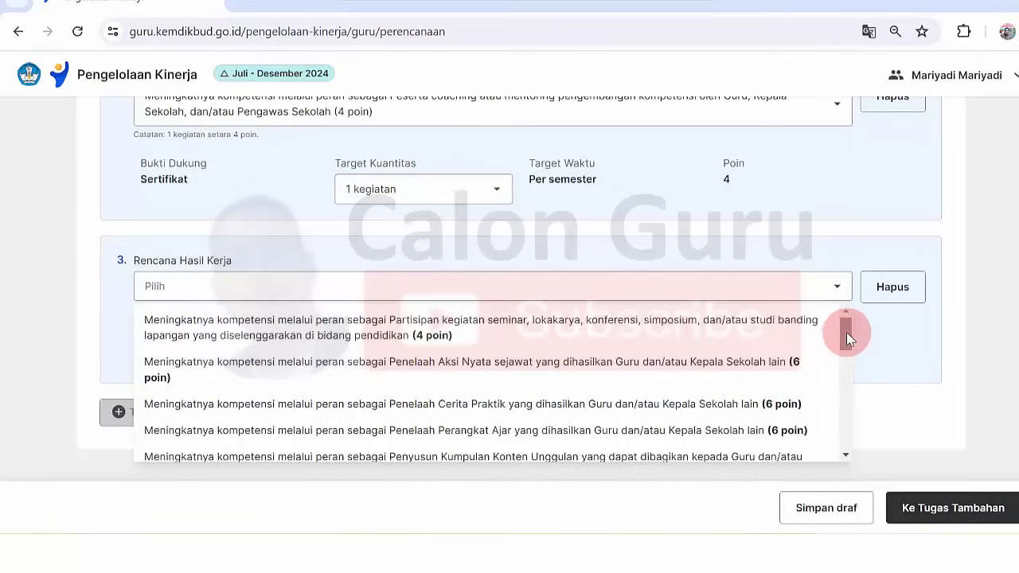
{"action": "left_click_drag", "start_coordinate": [846, 334], "coordinate": [848, 344]}
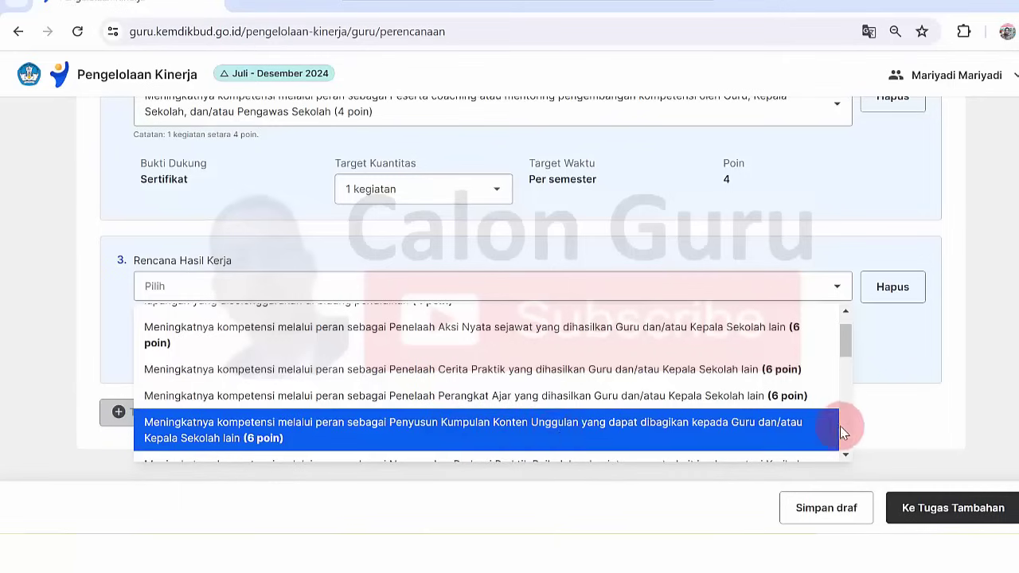
{"action": "left_click_drag", "start_coordinate": [847, 349], "coordinate": [846, 377]}
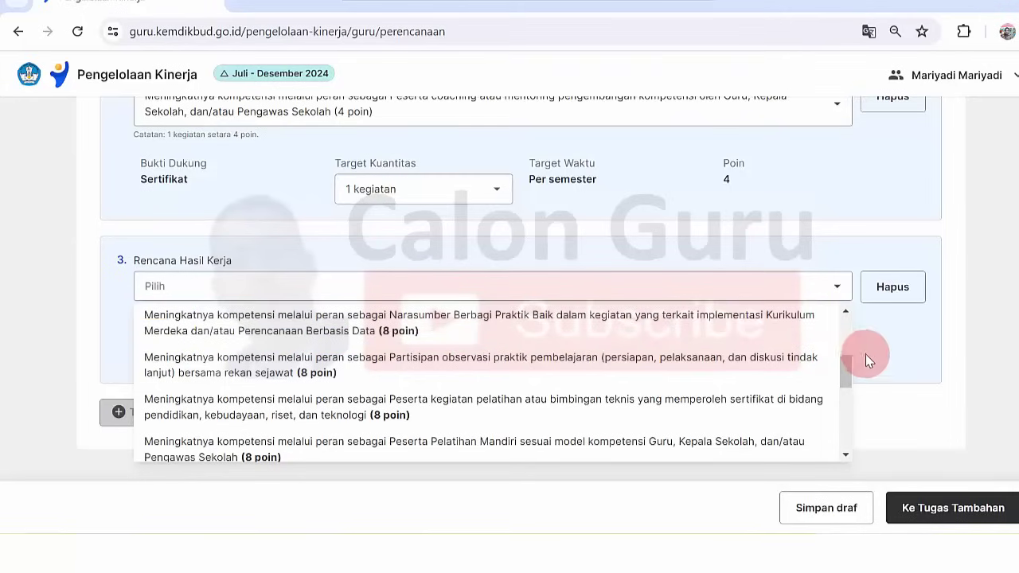
{"action": "left_click_drag", "start_coordinate": [845, 364], "coordinate": [845, 365]}
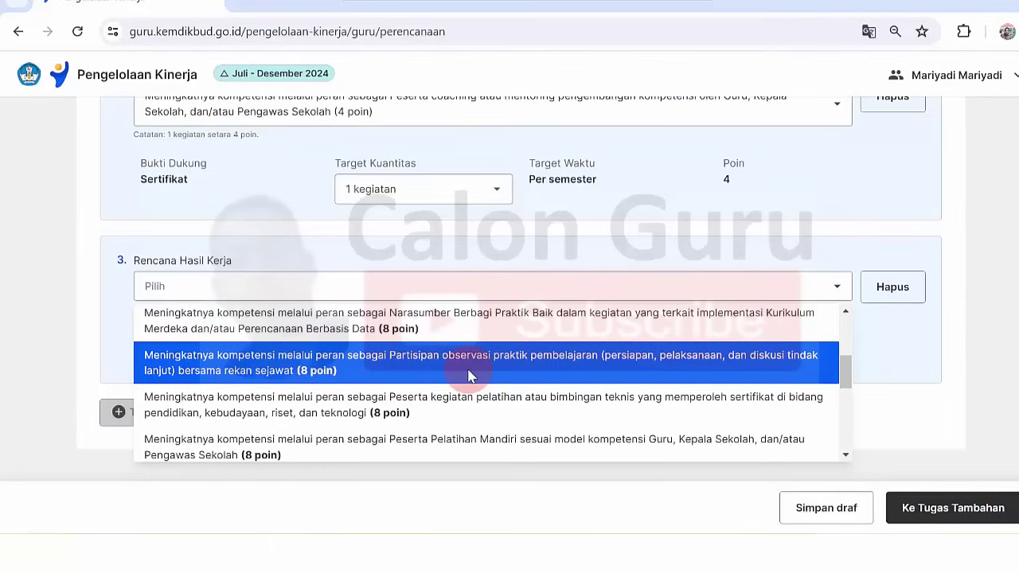
{"action": "left_click_drag", "start_coordinate": [847, 375], "coordinate": [848, 390]}
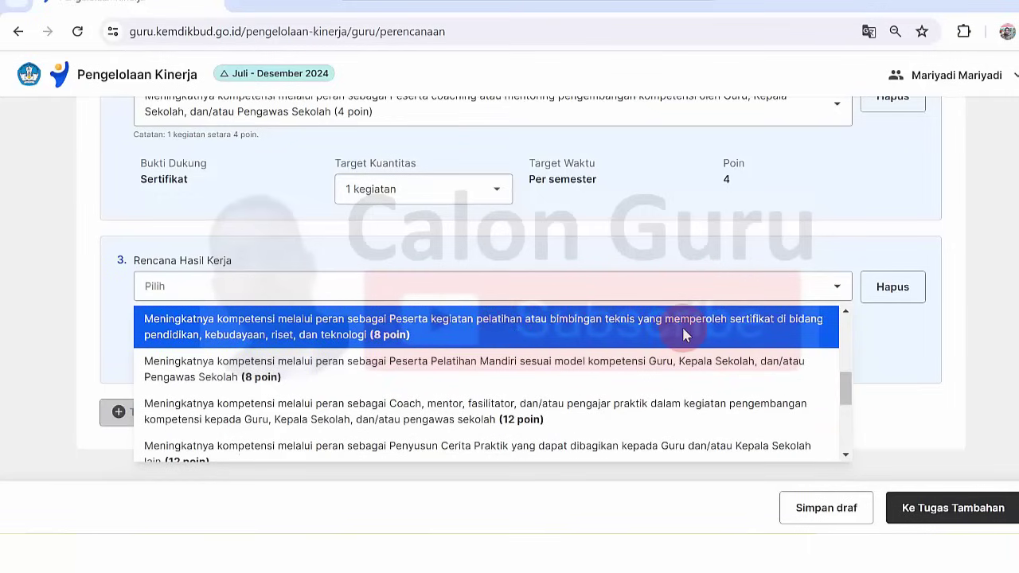
{"action": "left_click", "coordinate": [486, 335]}
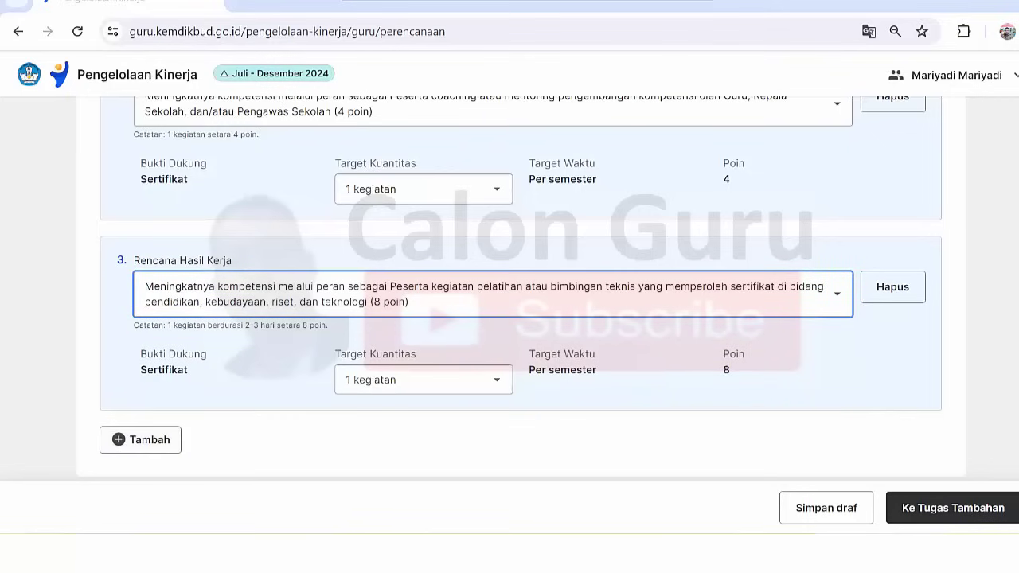
{"action": "scroll", "coordinate": [521, 289], "scroll_direction": "up", "scroll_amount": 5}
{"action": "scroll", "coordinate": [521, 288], "scroll_direction": "down", "scroll_amount": 5}
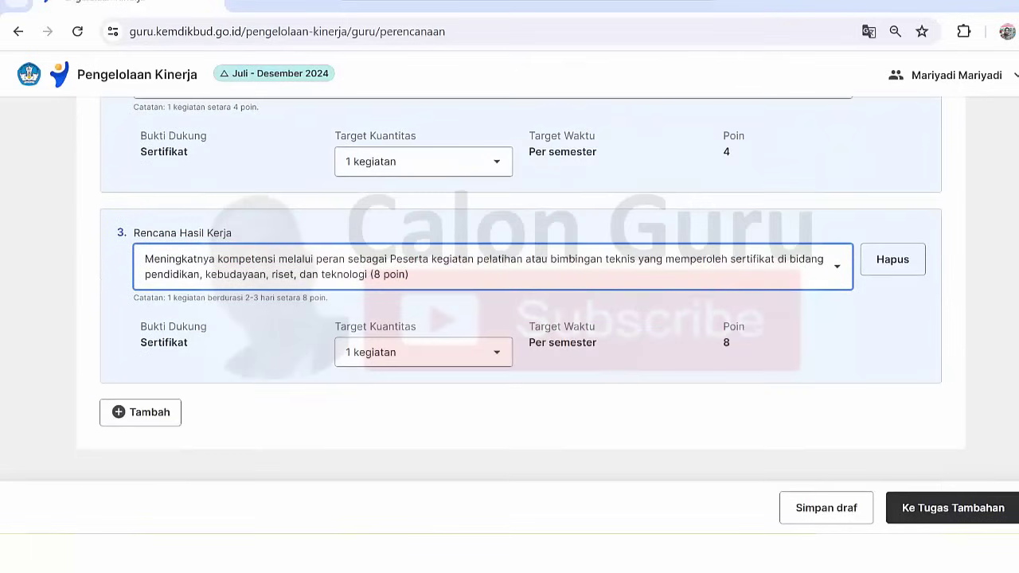
Step: Add a fourth Rencana Hasil Kerja with the role of Peserta program pelatihan dan pendidikan jangka pendek atau menengah (128 poin) and check the total points
{"action": "left_click", "coordinate": [144, 414]}
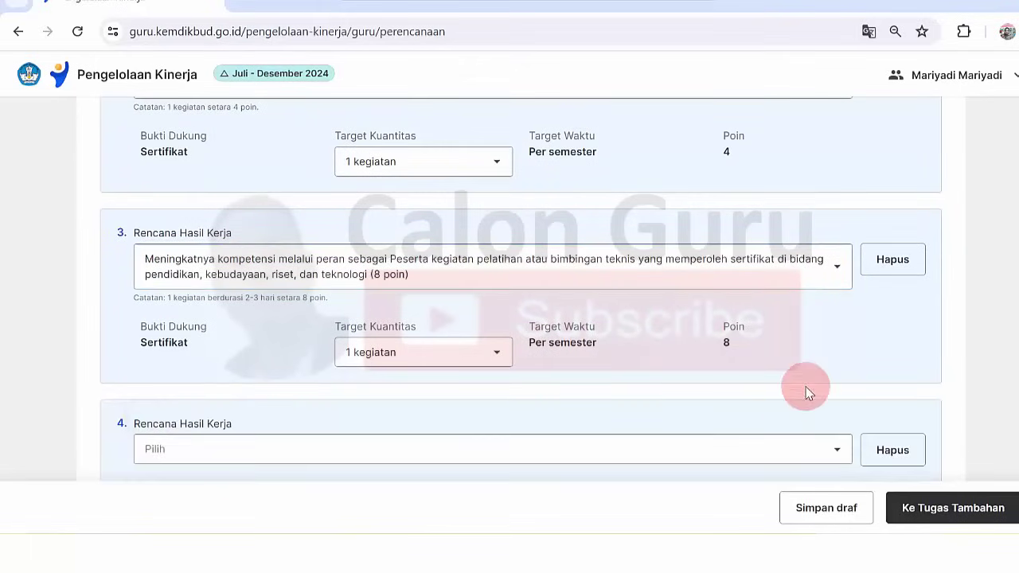
{"action": "scroll", "coordinate": [806, 391], "scroll_direction": "down", "scroll_amount": 2}
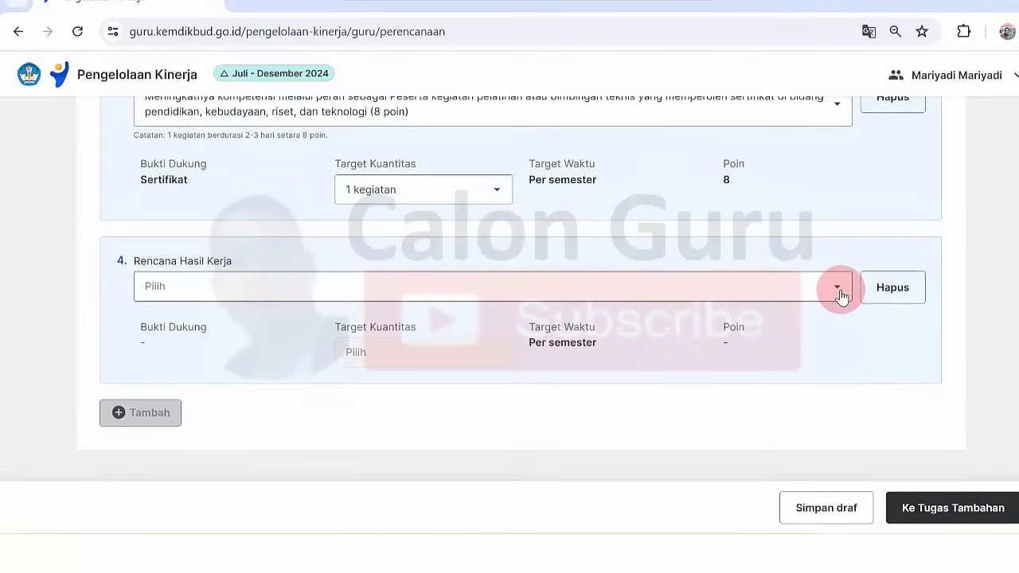
{"action": "left_click", "coordinate": [838, 288]}
{"action": "left_click_drag", "start_coordinate": [848, 330], "coordinate": [842, 461]}
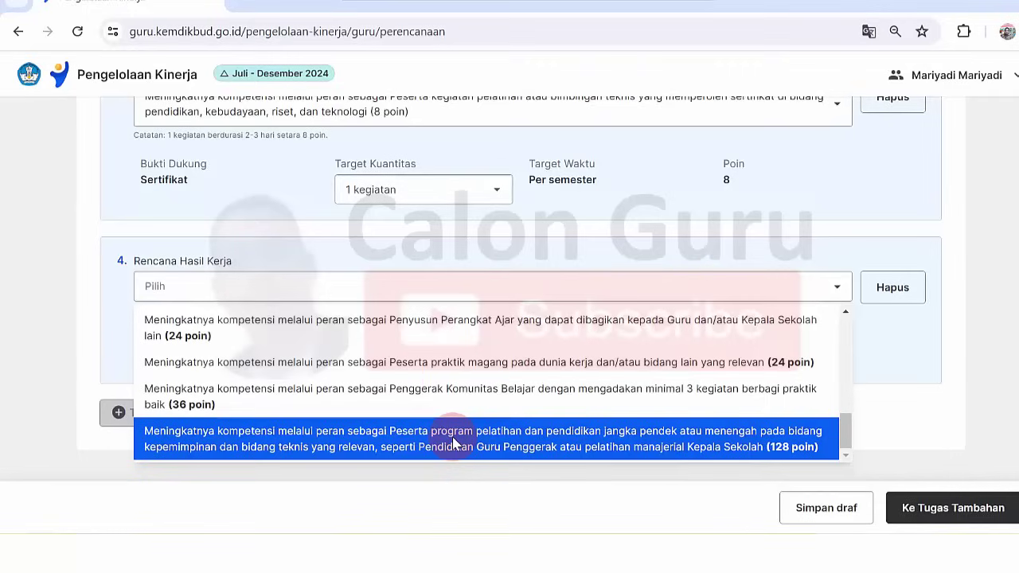
{"action": "left_click", "coordinate": [536, 440]}
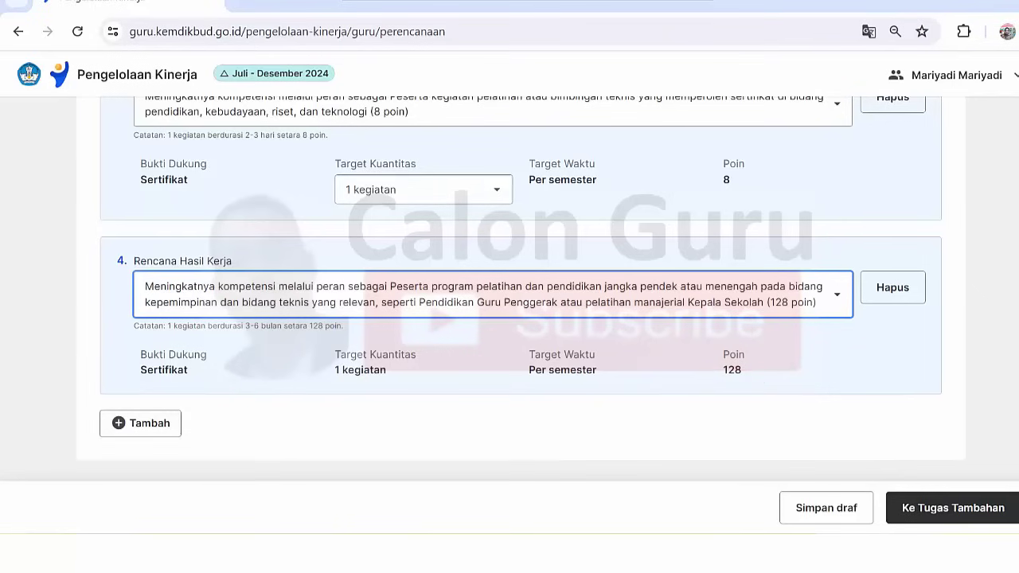
{"action": "scroll", "coordinate": [522, 287], "scroll_direction": "up", "scroll_amount": 10}
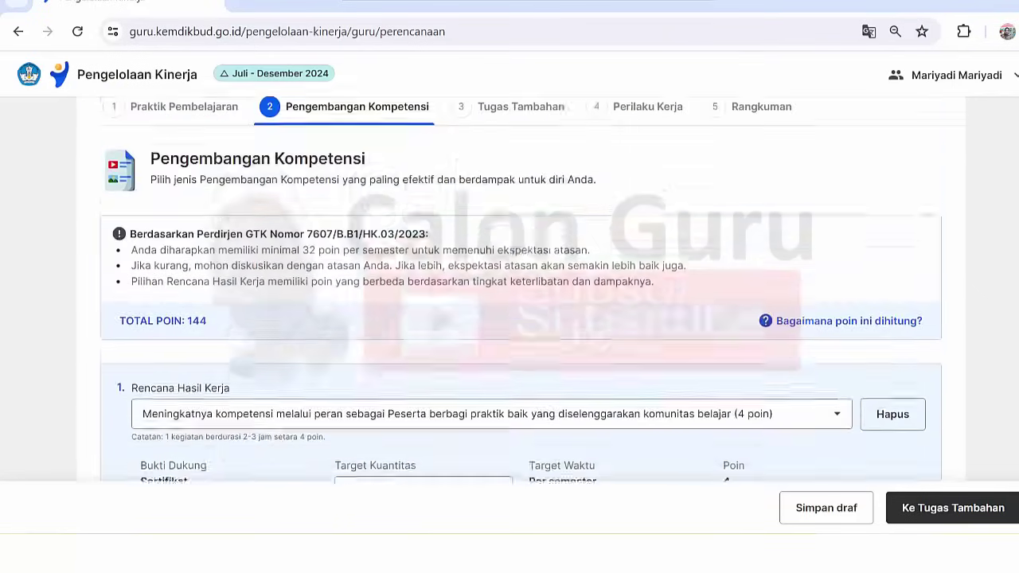
{"action": "scroll", "coordinate": [522, 287], "scroll_direction": "down", "scroll_amount": 3}
{"action": "scroll", "coordinate": [576, 170], "scroll_direction": "down", "scroll_amount": 1}
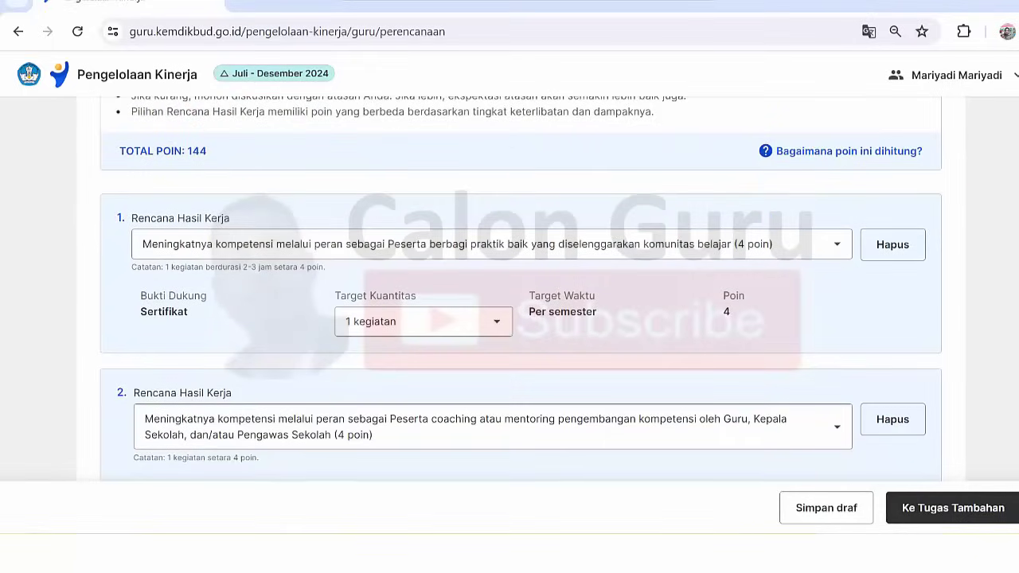
{"action": "scroll", "coordinate": [521, 287], "scroll_direction": "down", "scroll_amount": 6}
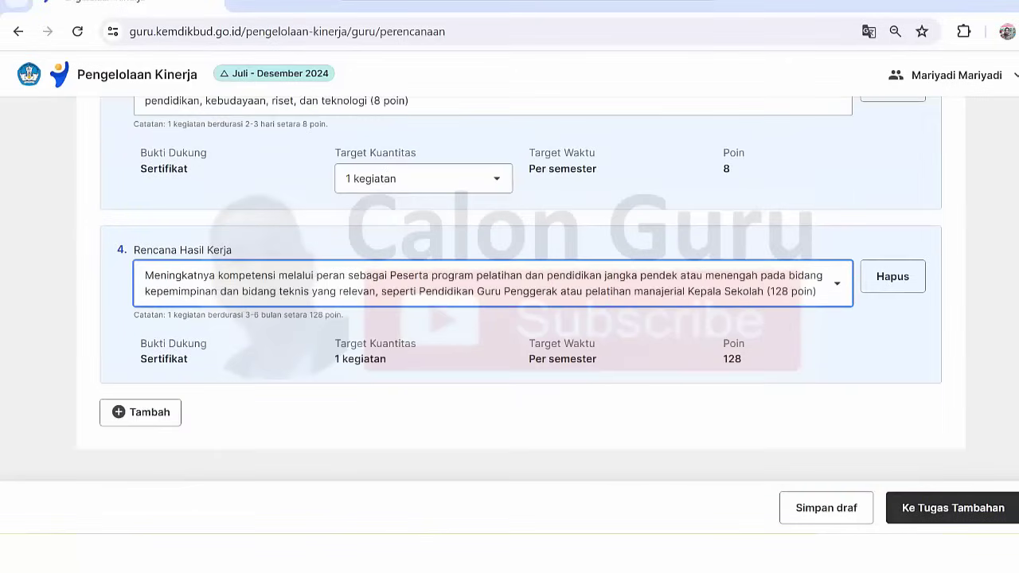
Step: Change the fourth Rencana Hasil Kerja to the role of Peserta Pelatihan Mandiri sesuai model kompetensi (8 poin) and review the total points
{"action": "left_click", "coordinate": [839, 290]}
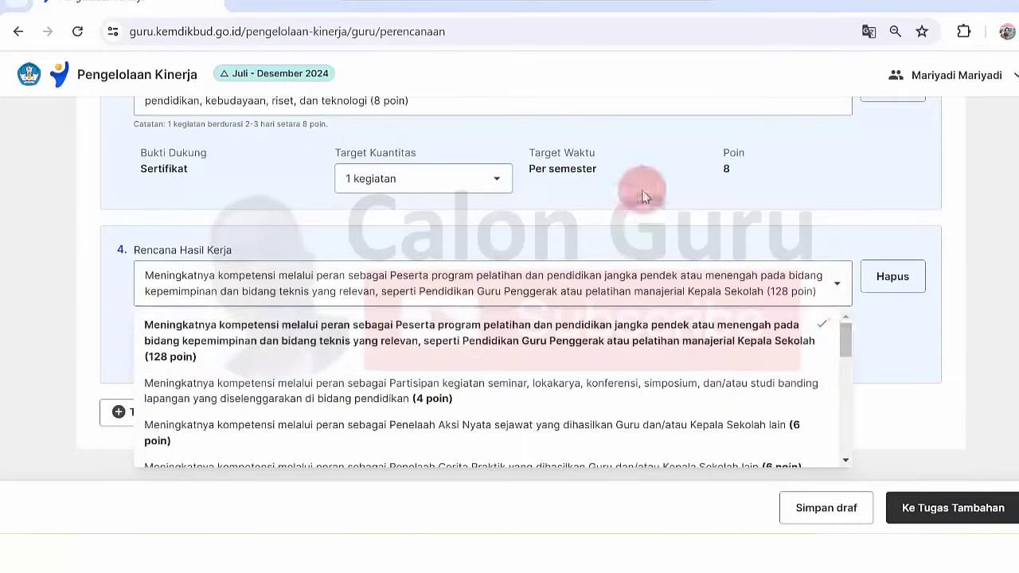
{"action": "left_click_drag", "start_coordinate": [846, 338], "coordinate": [844, 484]}
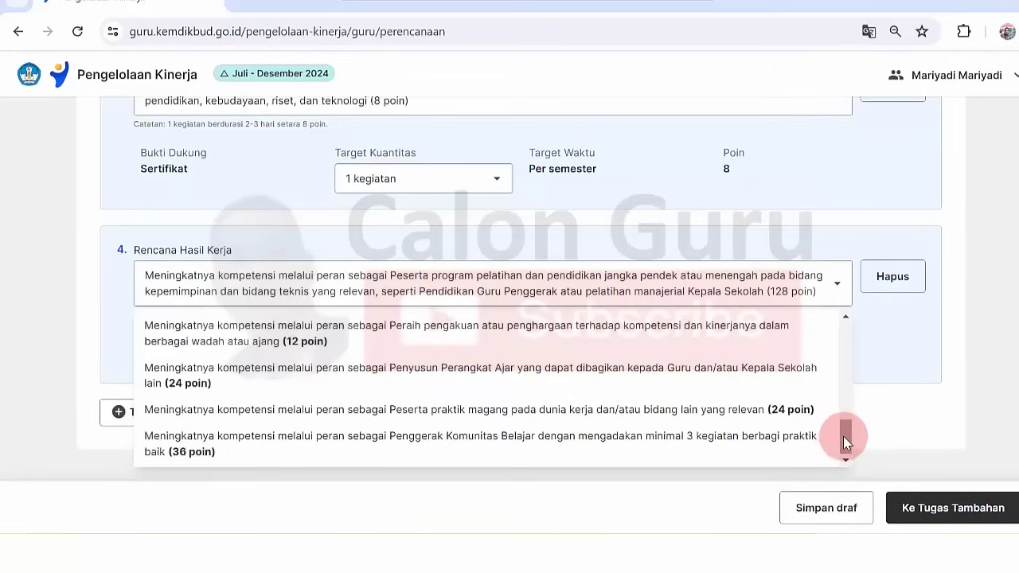
{"action": "left_click_drag", "start_coordinate": [846, 434], "coordinate": [846, 416]}
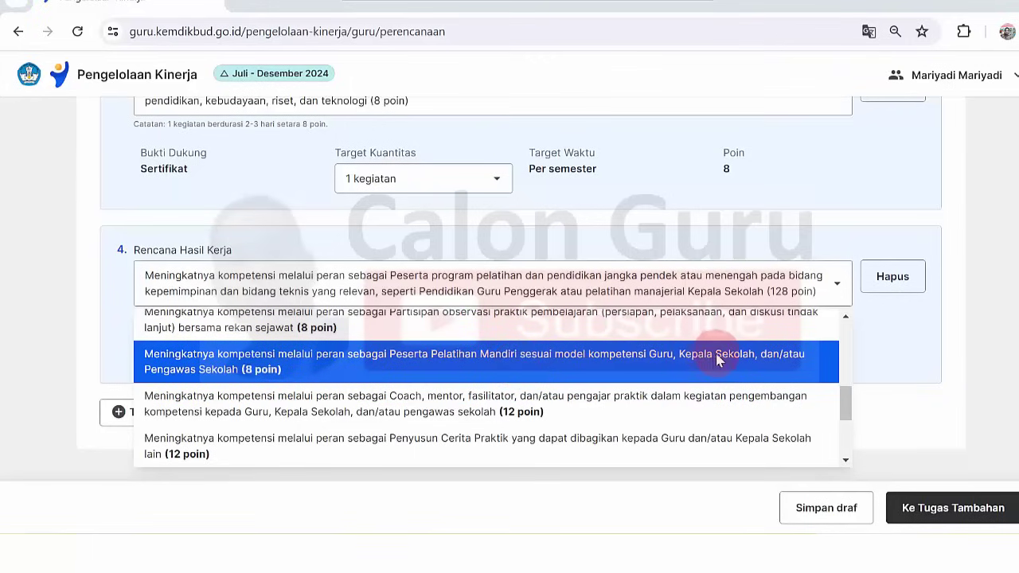
{"action": "scroll", "coordinate": [841, 402], "scroll_direction": "up", "scroll_amount": 1}
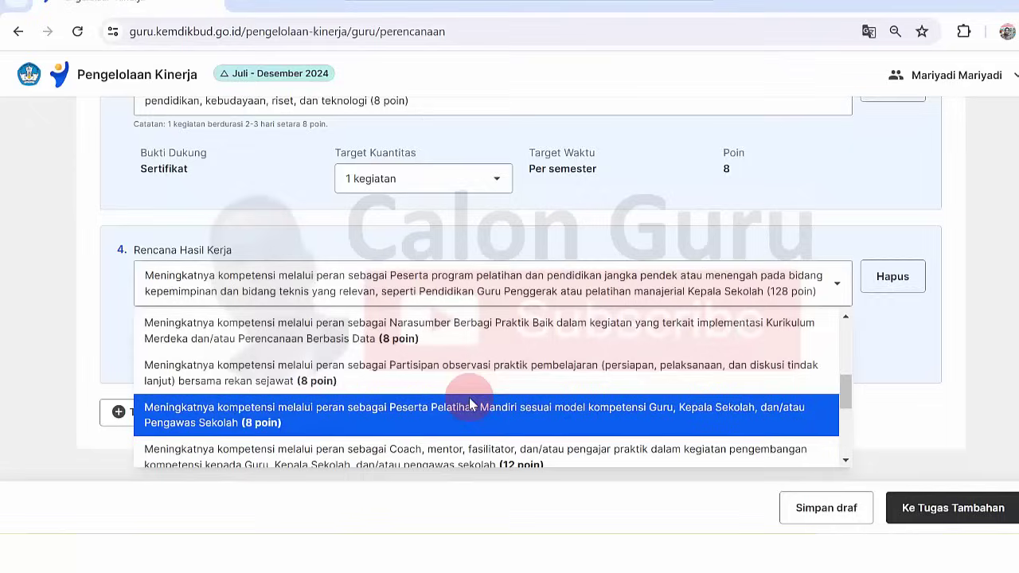
{"action": "left_click", "coordinate": [428, 415]}
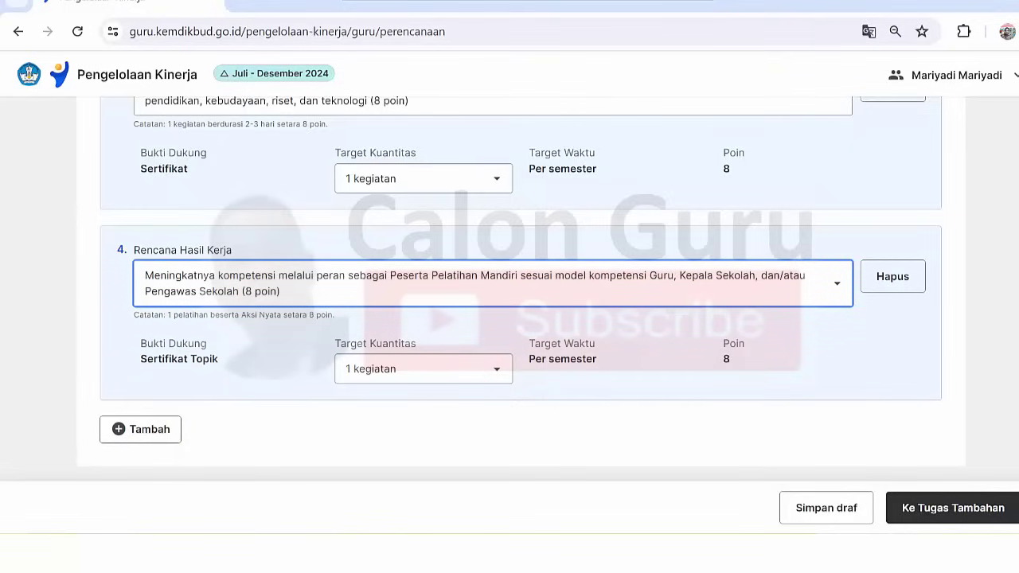
{"action": "scroll", "coordinate": [522, 288], "scroll_direction": "up", "scroll_amount": 5}
{"action": "scroll", "coordinate": [521, 288], "scroll_direction": "down", "scroll_amount": 3}
{"action": "scroll", "coordinate": [521, 289], "scroll_direction": "up", "scroll_amount": 10}
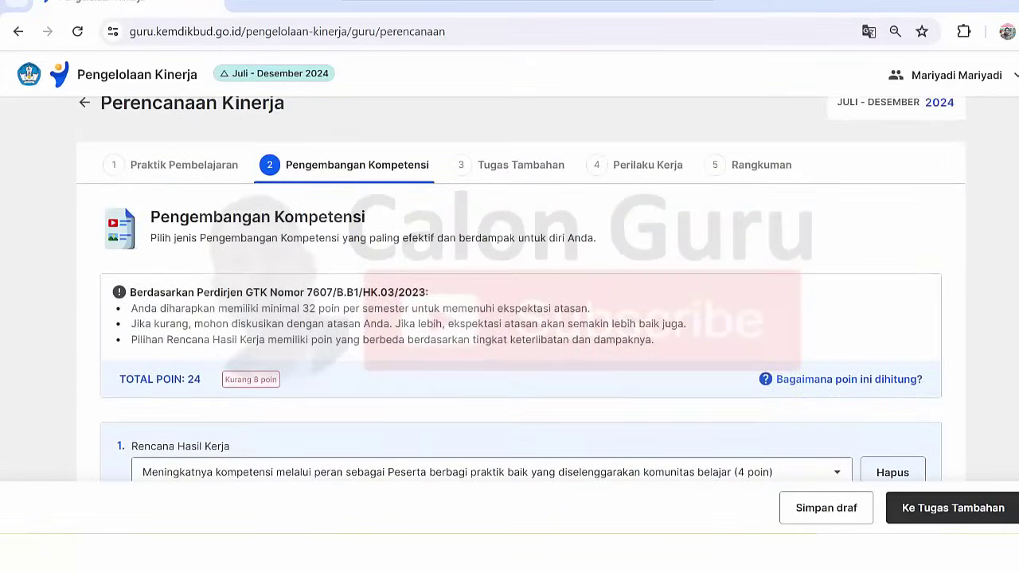
{"action": "scroll", "coordinate": [522, 289], "scroll_direction": "down", "scroll_amount": 2}
{"action": "scroll", "coordinate": [510, 286], "scroll_direction": "up", "scroll_amount": 2}
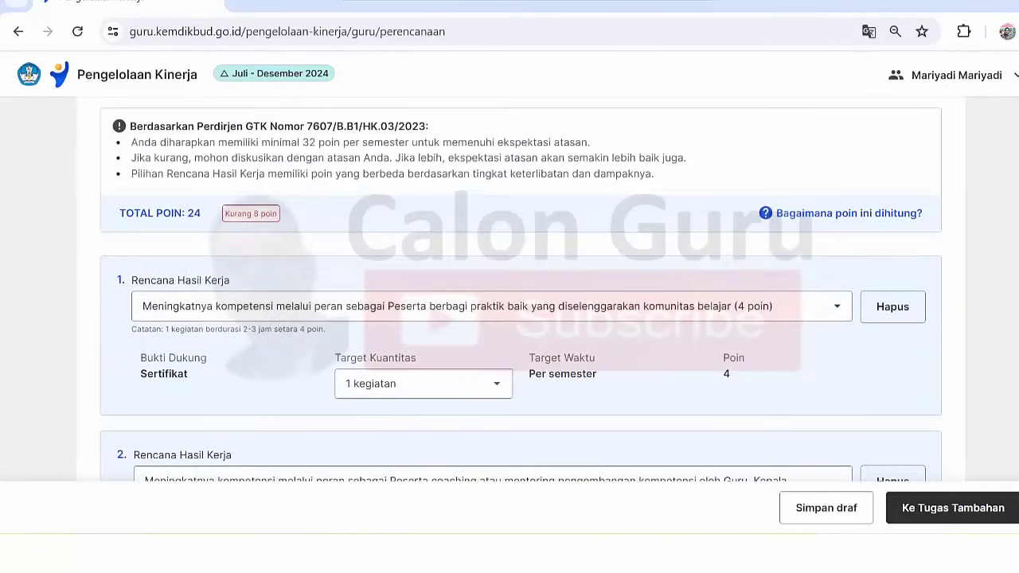
Step: Add a fifth Rencana Hasil Kerja with the role of Partisipan observasi praktik pembelajaran bersama rekan sejawat (8 poin)
{"action": "scroll", "coordinate": [509, 286], "scroll_direction": "down", "scroll_amount": 5}
{"action": "scroll", "coordinate": [509, 287], "scroll_direction": "up", "scroll_amount": 7}
{"action": "scroll", "coordinate": [509, 287], "scroll_direction": "down", "scroll_amount": 8}
{"action": "scroll", "coordinate": [510, 287], "scroll_direction": "down", "scroll_amount": 3}
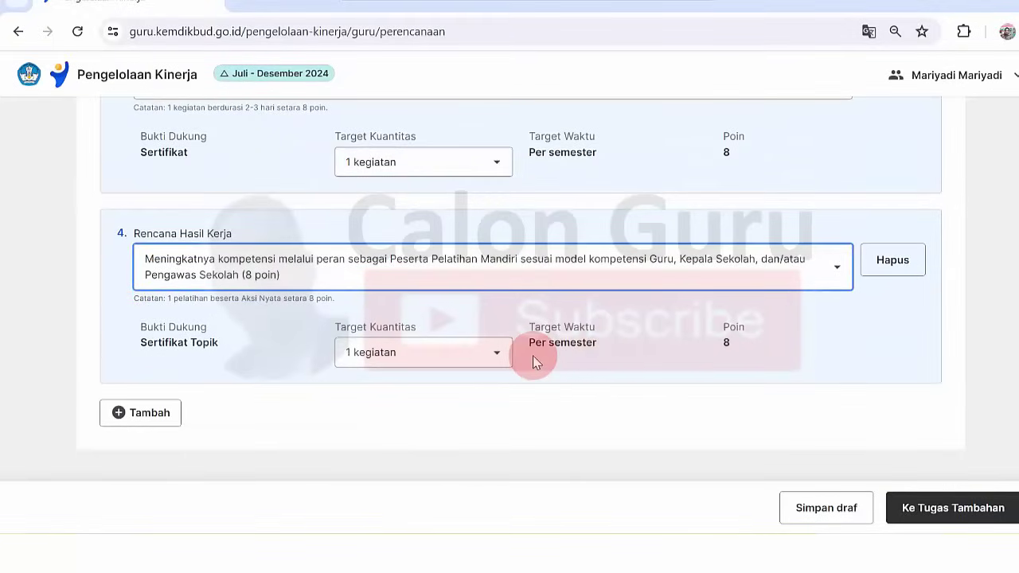
{"action": "left_click", "coordinate": [156, 413]}
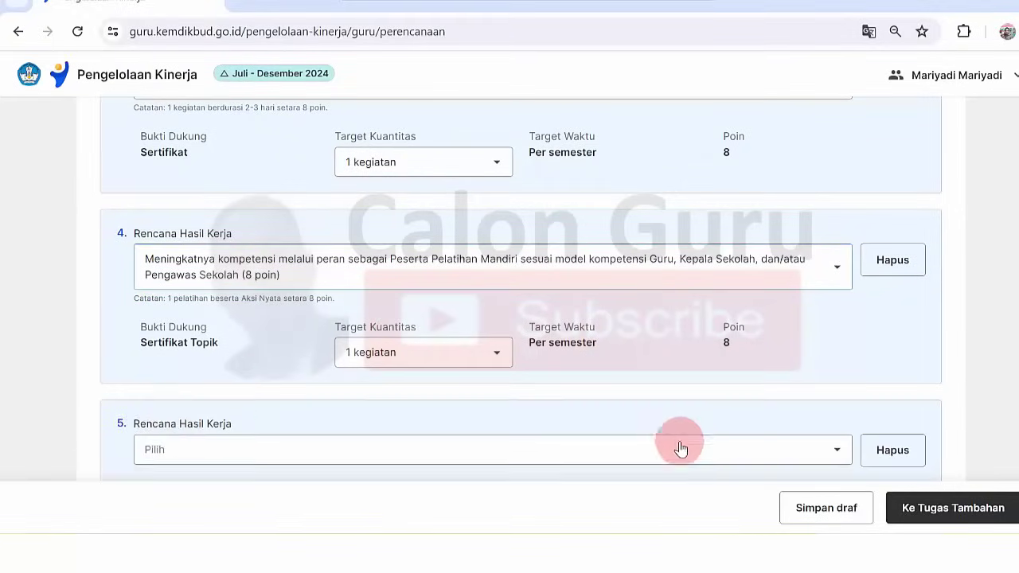
{"action": "scroll", "coordinate": [509, 286], "scroll_direction": "down", "scroll_amount": 2}
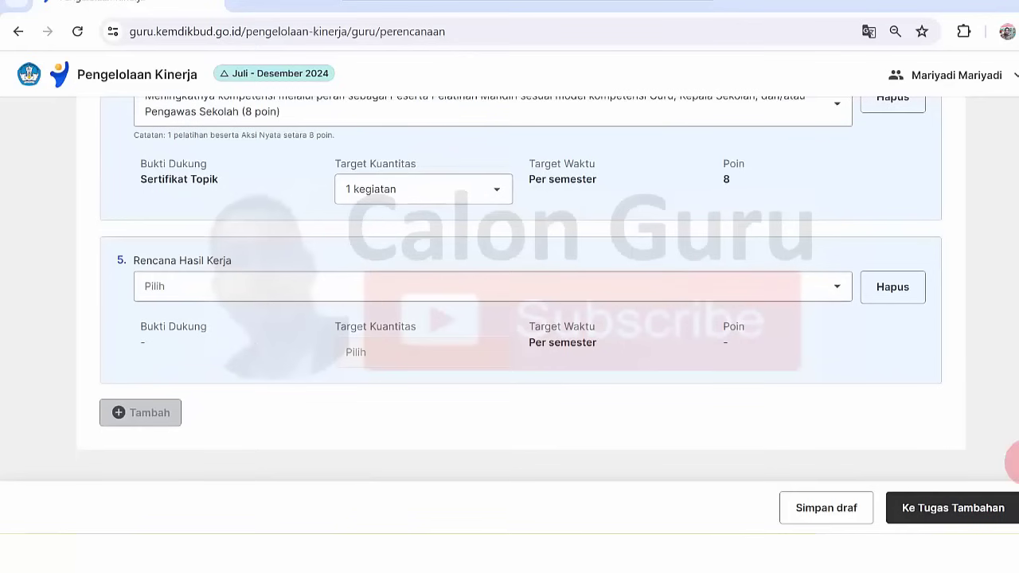
{"action": "left_click", "coordinate": [836, 286]}
{"action": "left_click_drag", "start_coordinate": [843, 338], "coordinate": [843, 418]}
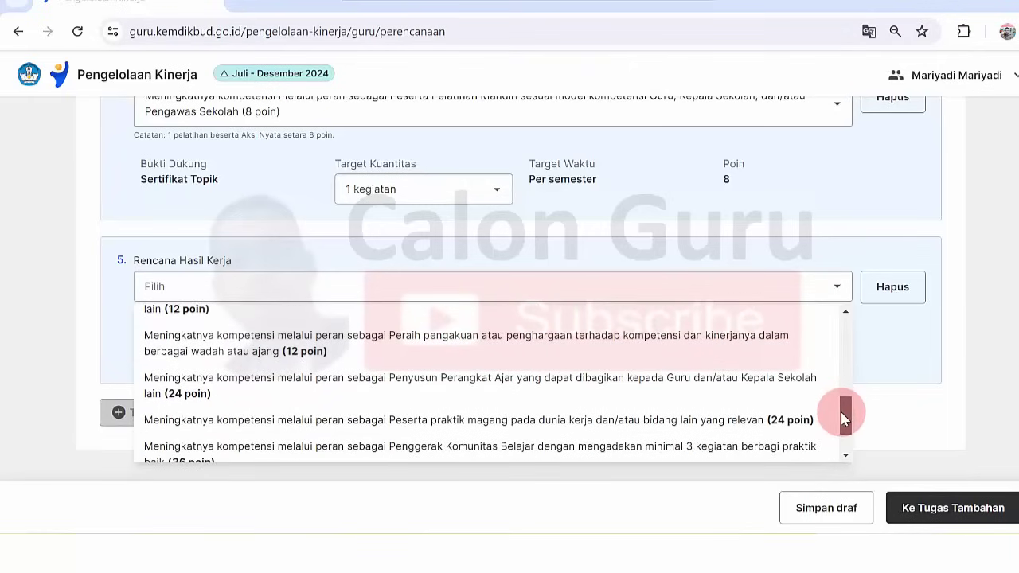
{"action": "left_click_drag", "start_coordinate": [841, 412], "coordinate": [844, 316]}
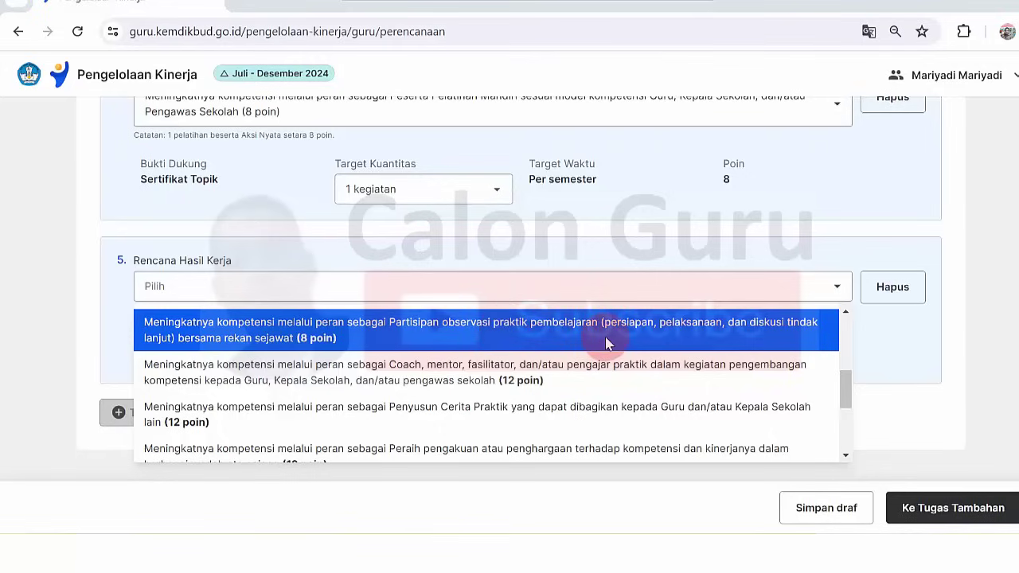
{"action": "left_click", "coordinate": [451, 325]}
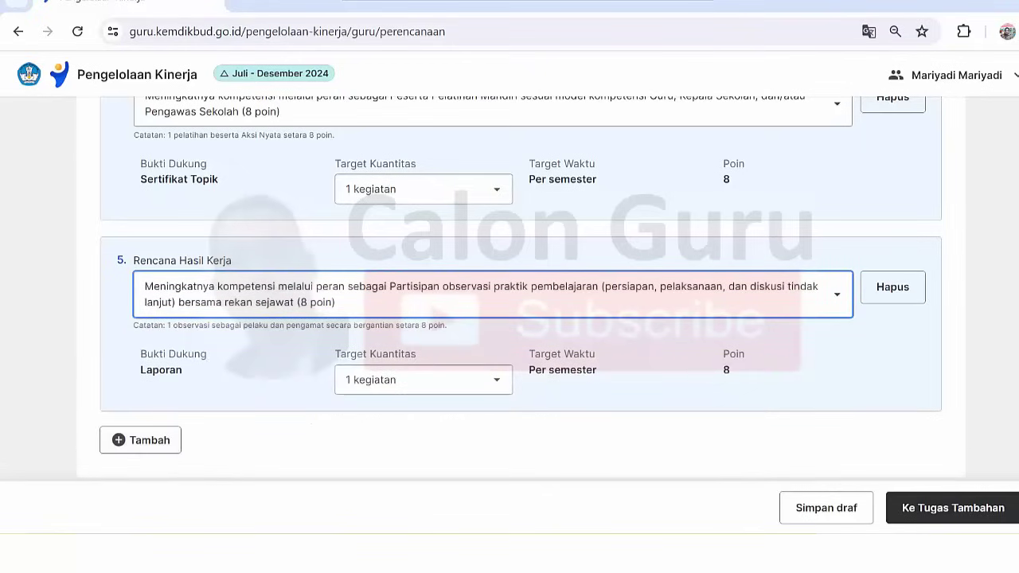
Step: Check the total points of the Pengembangan Kompetensi plan against the 32-point minimum and review its entries
{"action": "scroll", "coordinate": [522, 287], "scroll_direction": "up", "scroll_amount": 10}
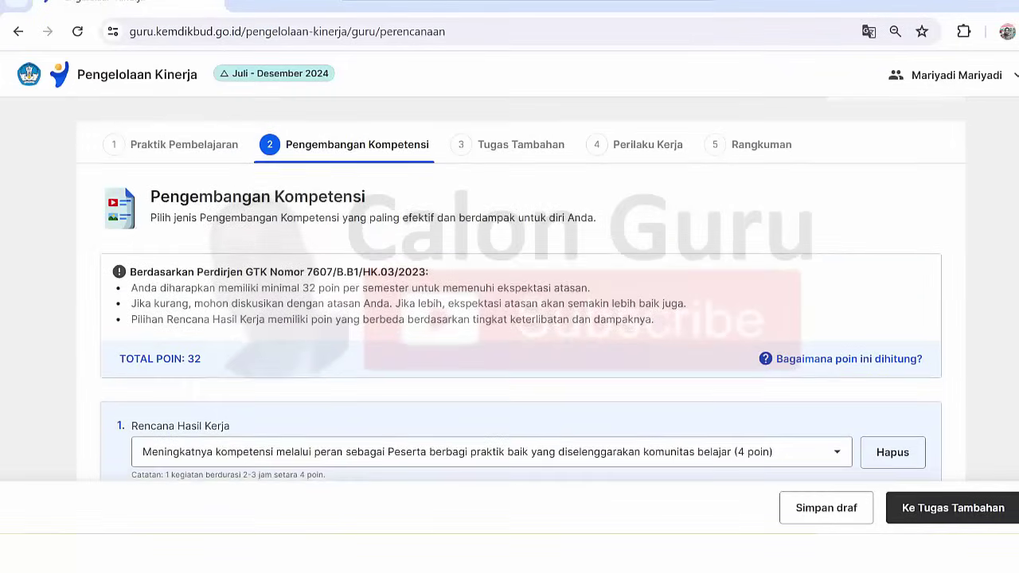
{"action": "scroll", "coordinate": [522, 286], "scroll_direction": "down", "scroll_amount": 1}
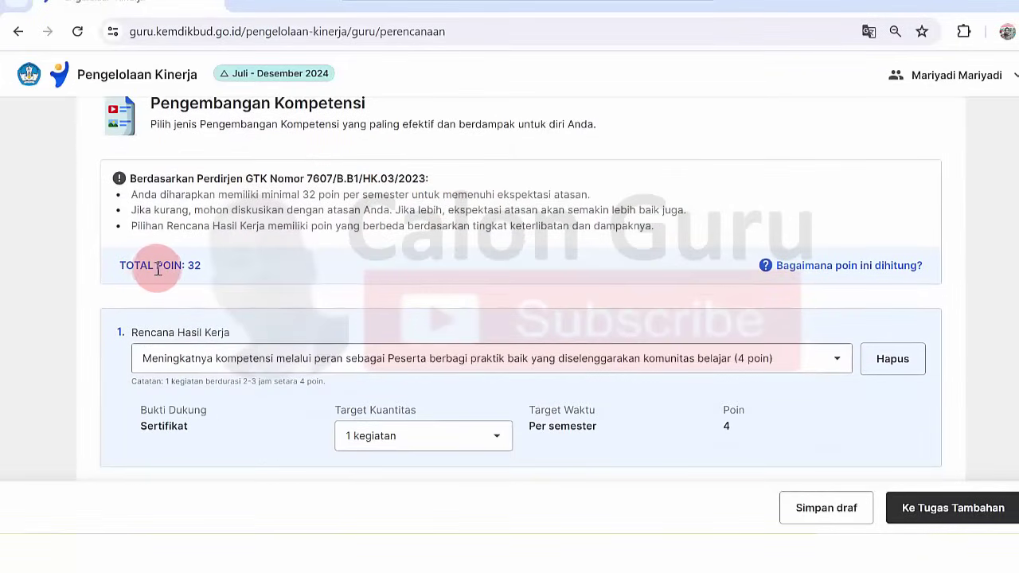
{"action": "left_click_drag", "start_coordinate": [158, 266], "coordinate": [201, 266]}
{"action": "scroll", "coordinate": [937, 231], "scroll_direction": "down", "scroll_amount": 5}
{"action": "scroll", "coordinate": [521, 290], "scroll_direction": "down", "scroll_amount": 6}
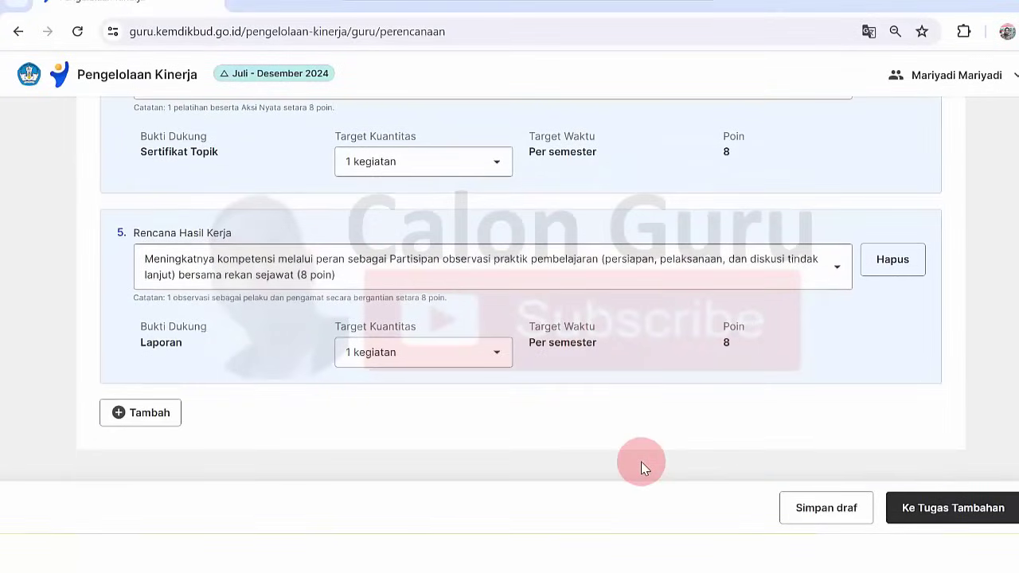
Step: Continue to the Tugas Tambahan (Opsional) section and read its instructions
{"action": "left_click", "coordinate": [929, 509]}
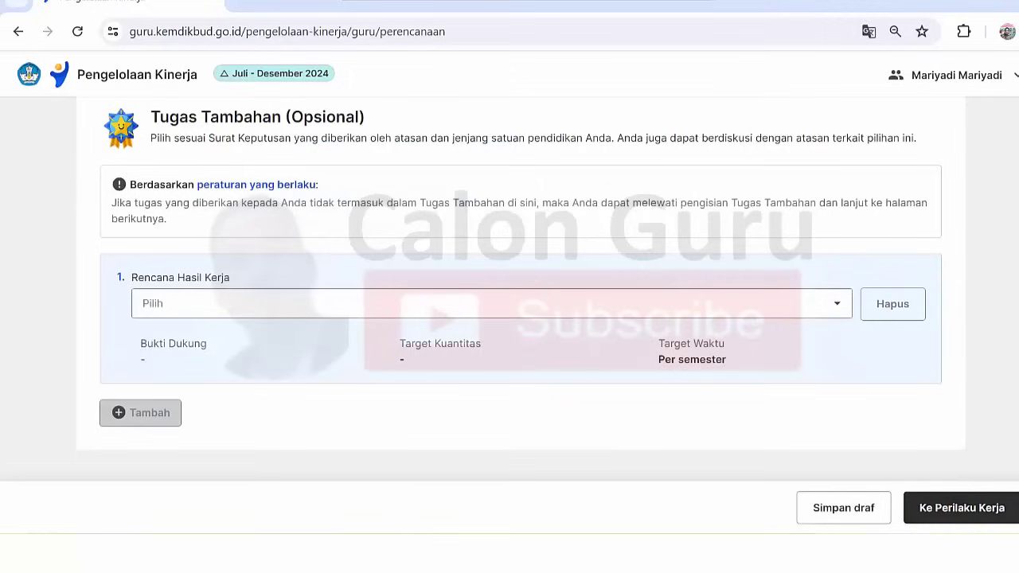
{"action": "scroll", "coordinate": [520, 288], "scroll_direction": "up", "scroll_amount": 1}
{"action": "scroll", "coordinate": [521, 289], "scroll_direction": "up", "scroll_amount": 1}
{"action": "scroll", "coordinate": [520, 288], "scroll_direction": "down", "scroll_amount": 2}
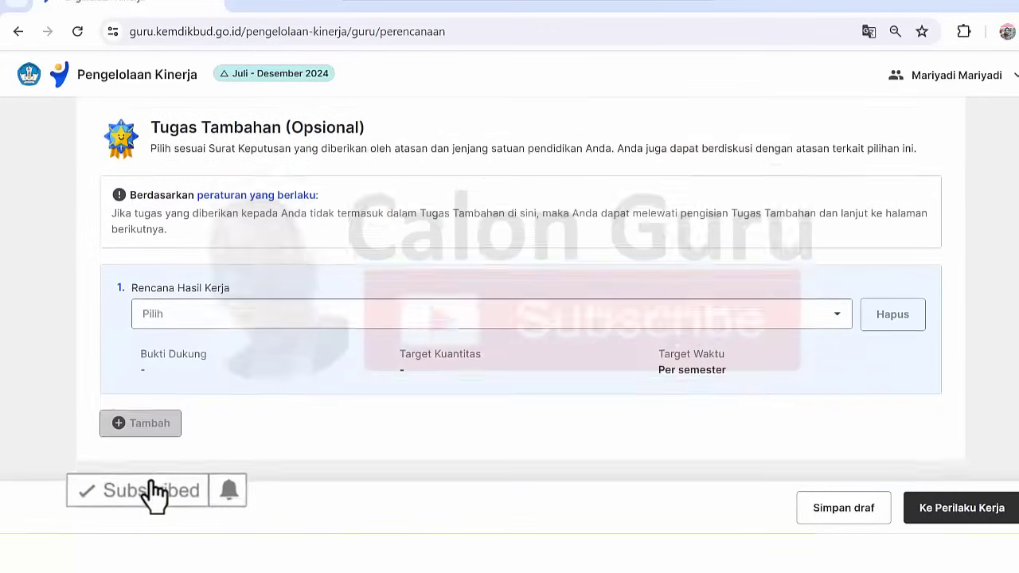
{"action": "scroll", "coordinate": [521, 288], "scroll_direction": "up", "scroll_amount": 2}
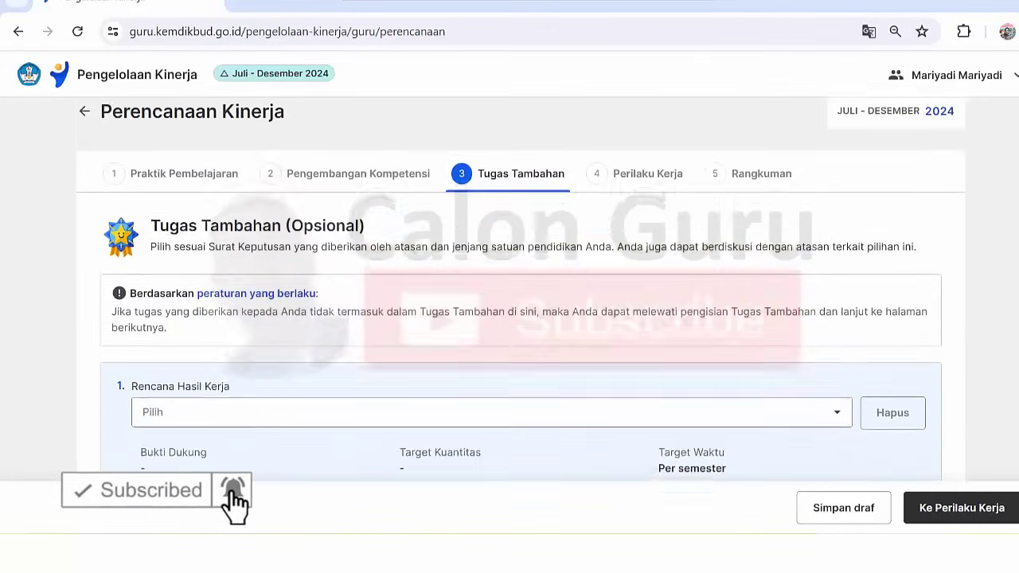
{"action": "scroll", "coordinate": [520, 289], "scroll_direction": "down", "scroll_amount": 2}
{"action": "scroll", "coordinate": [521, 288], "scroll_direction": "up", "scroll_amount": 2}
{"action": "scroll", "coordinate": [521, 289], "scroll_direction": "down", "scroll_amount": 2}
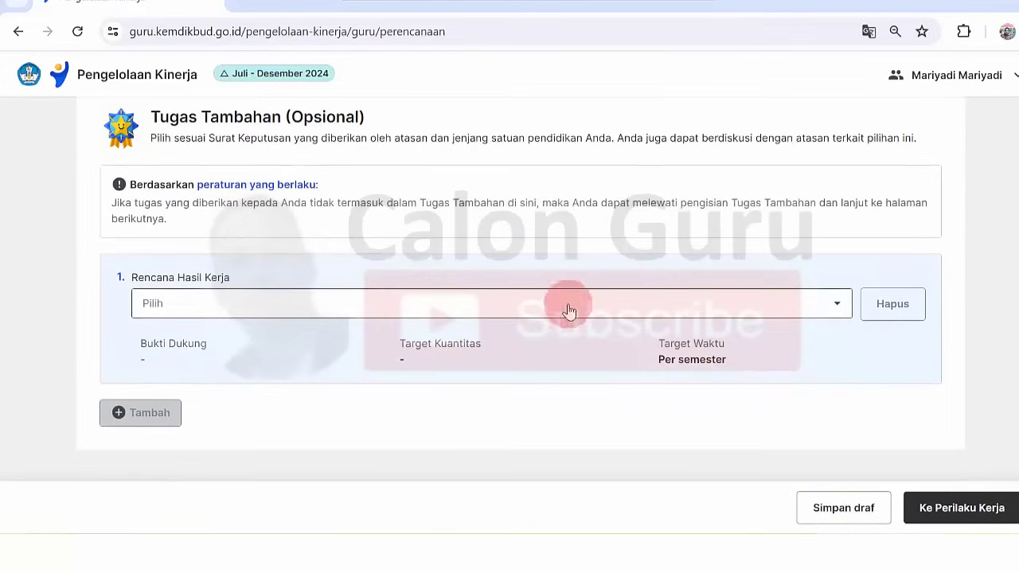
Step: Set the first additional-task Rencana Hasil Kerja to the Semua jenjang role of Pembina Ekstrakurikuler
{"action": "left_click", "coordinate": [803, 313]}
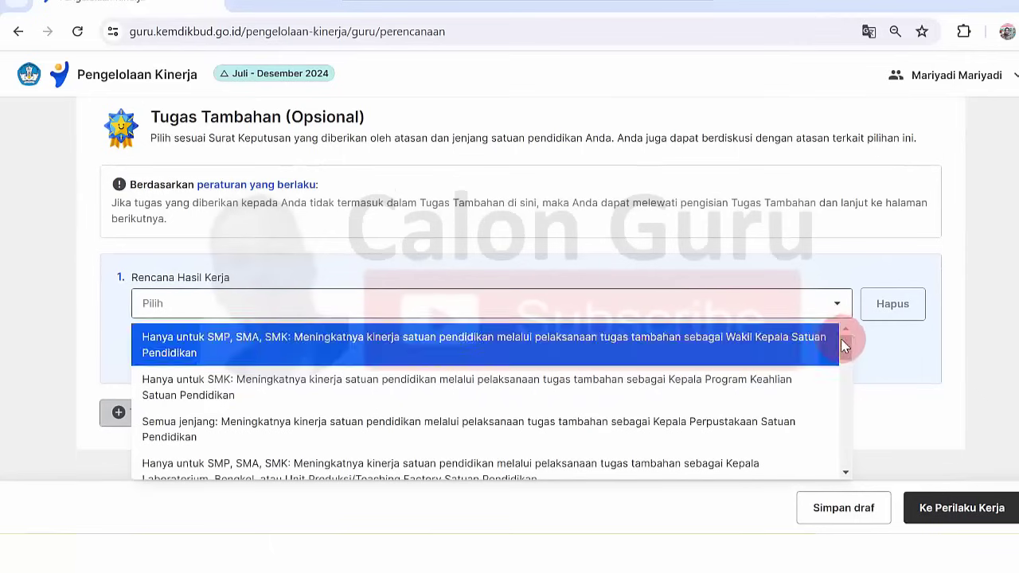
{"action": "left_click", "coordinate": [846, 349]}
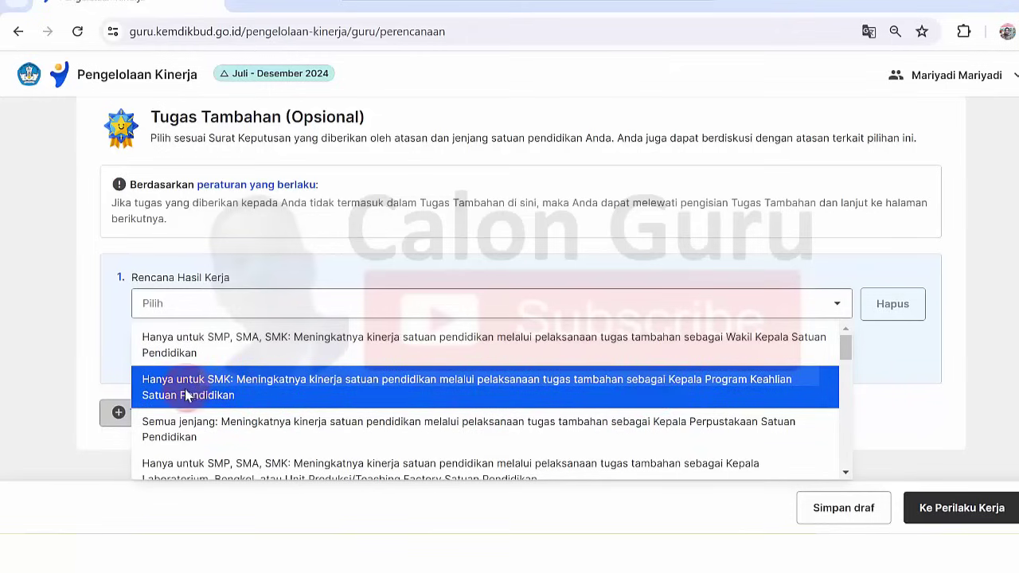
{"action": "left_click_drag", "start_coordinate": [848, 345], "coordinate": [848, 358]}
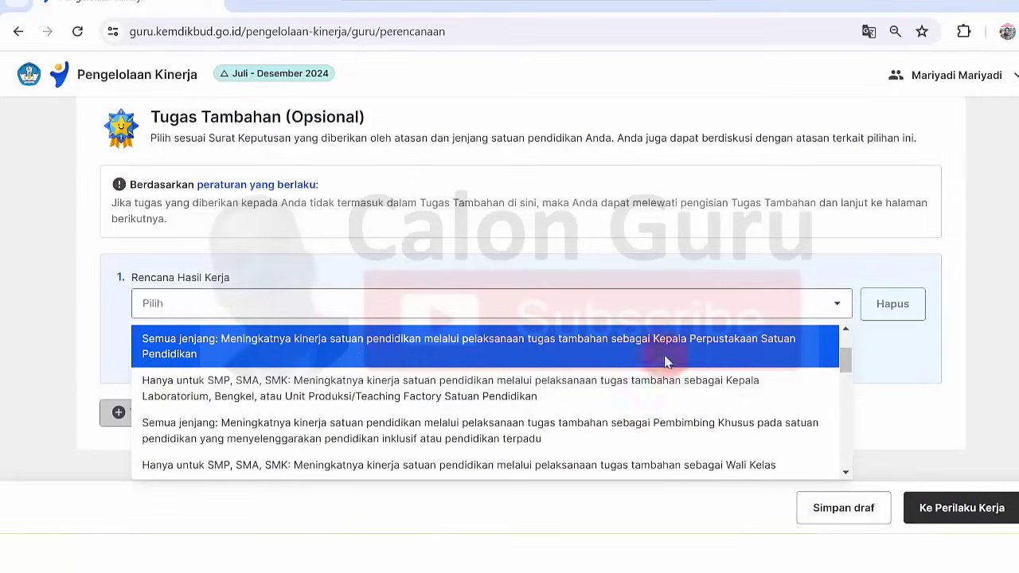
{"action": "left_click_drag", "start_coordinate": [845, 358], "coordinate": [847, 372]}
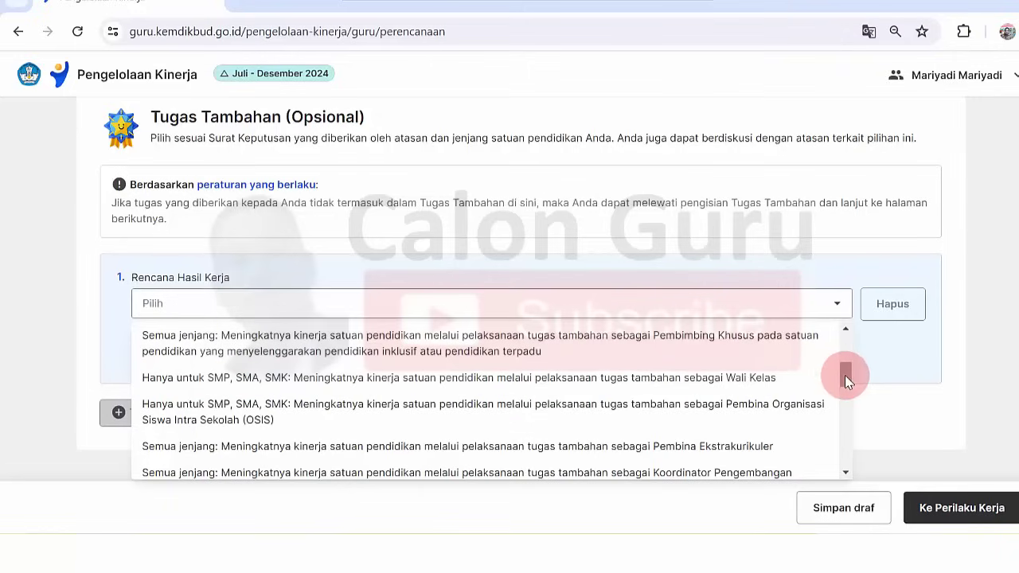
{"action": "left_click_drag", "start_coordinate": [845, 375], "coordinate": [847, 393]}
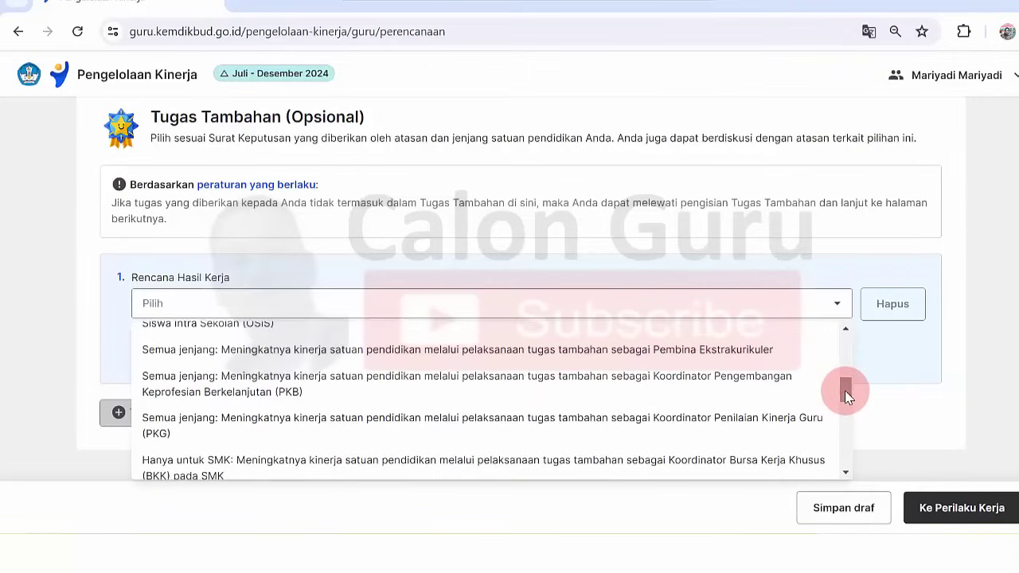
{"action": "left_click", "coordinate": [457, 351]}
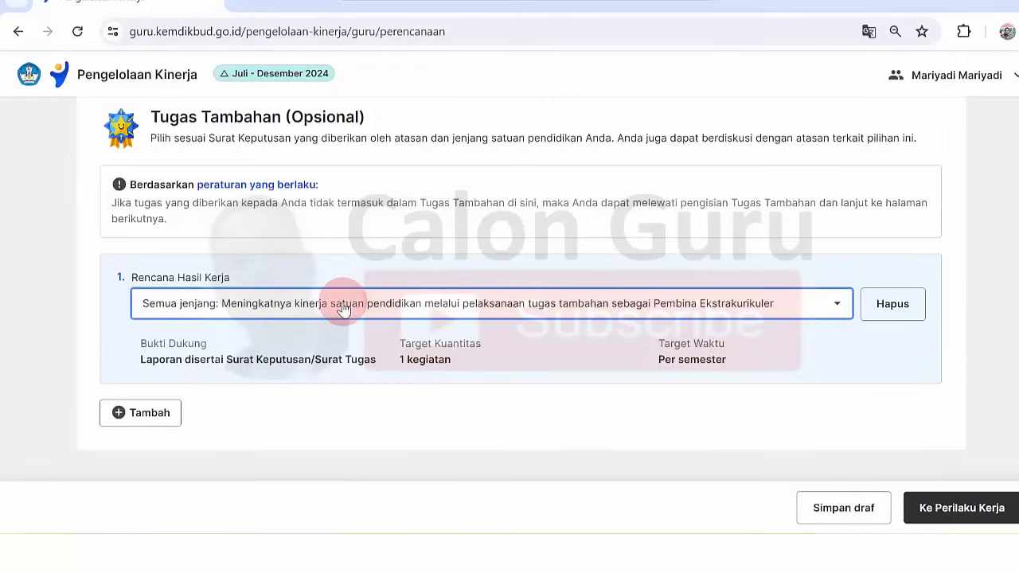
Step: Add a second additional-task Rencana Hasil Kerja with the role of Bendahara Sekolah/Pengelola Bantuan Operasional Sekolah (BOS)
{"action": "left_click", "coordinate": [132, 410]}
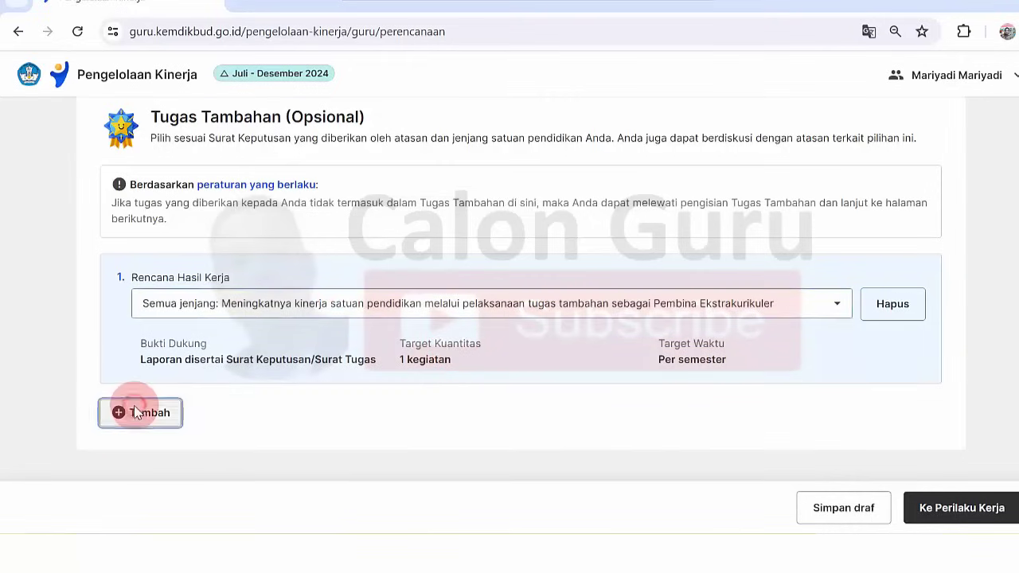
{"action": "scroll", "coordinate": [510, 319], "scroll_direction": "down", "scroll_amount": 2}
{"action": "left_click", "coordinate": [837, 314]}
{"action": "left_click_drag", "start_coordinate": [847, 342], "coordinate": [848, 400]}
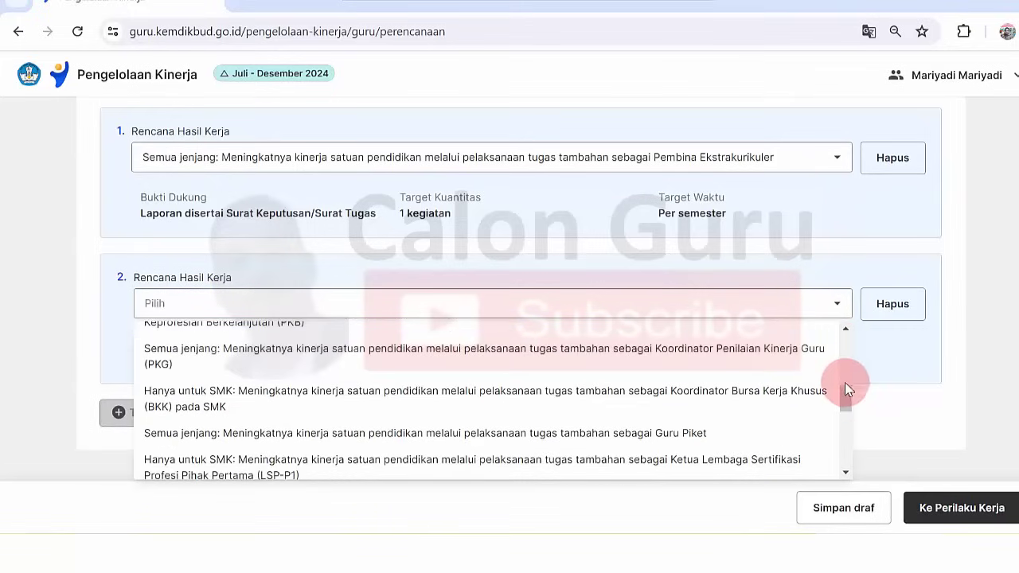
{"action": "left_click_drag", "start_coordinate": [846, 388], "coordinate": [846, 465]}
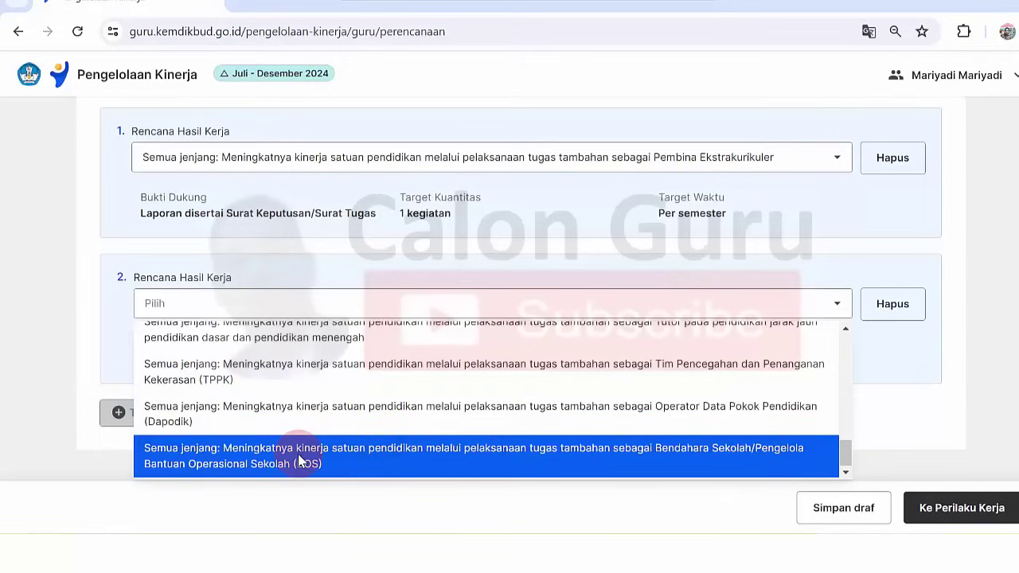
{"action": "left_click", "coordinate": [374, 455]}
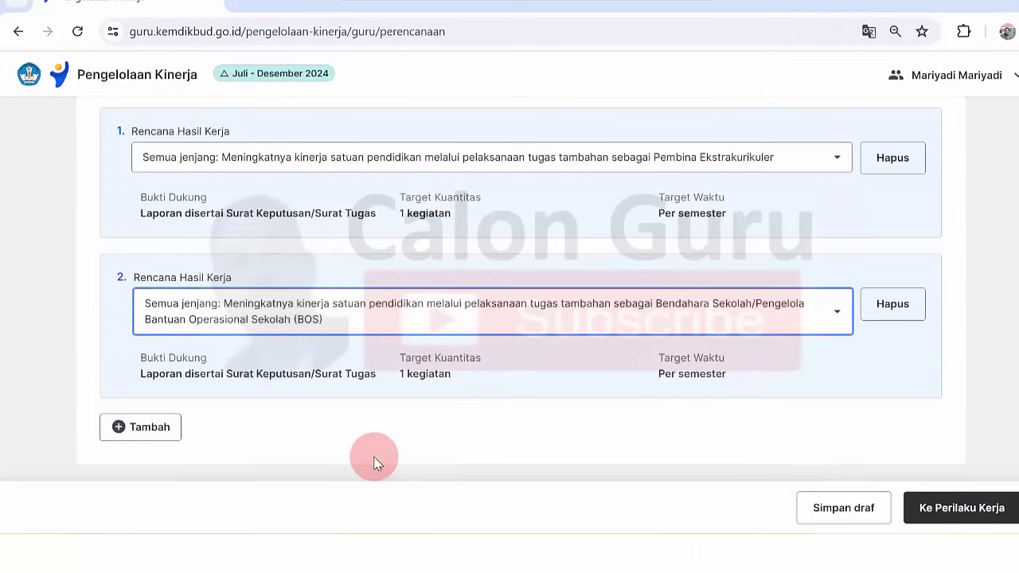
Step: Add a third additional-task Rencana Hasil Kerja, browse the roles offered for it, and review the Tugas Tambahan page
{"action": "left_click", "coordinate": [159, 417]}
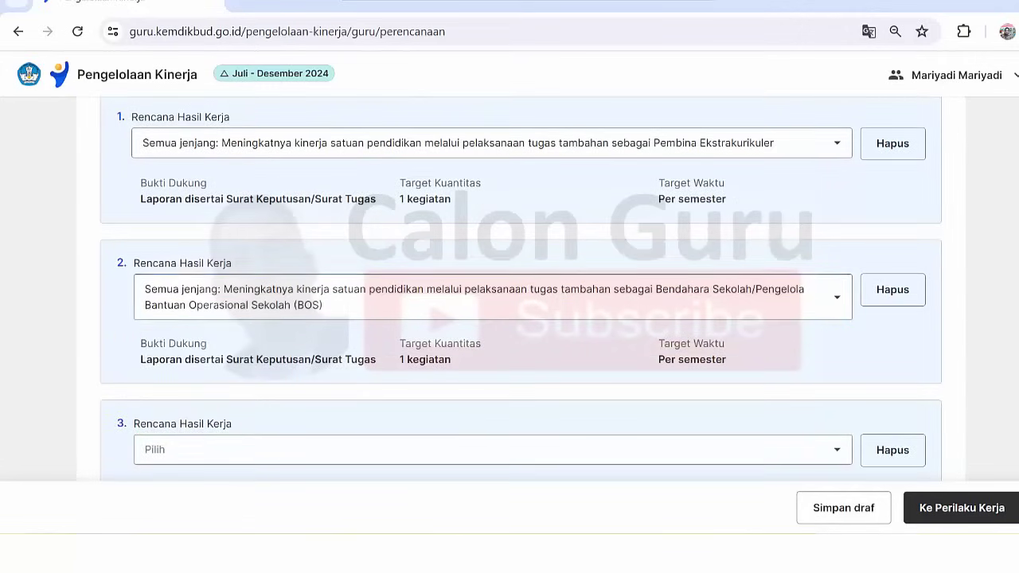
{"action": "scroll", "coordinate": [669, 322], "scroll_direction": "down", "scroll_amount": 2}
{"action": "left_click", "coordinate": [828, 317]}
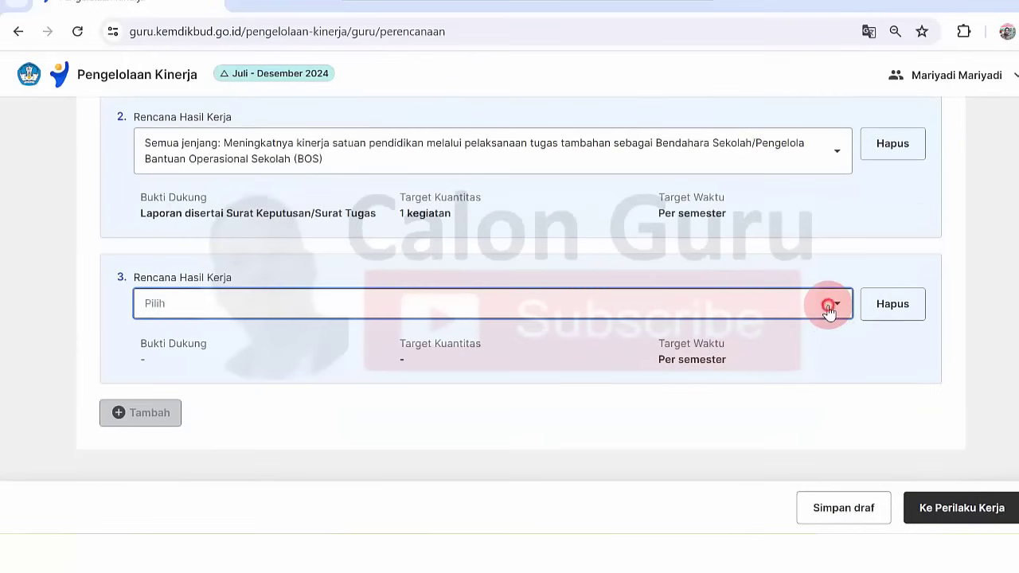
{"action": "scroll", "coordinate": [849, 402], "scroll_direction": "down", "scroll_amount": 1}
{"action": "scroll", "coordinate": [849, 402], "scroll_direction": "down", "scroll_amount": 8}
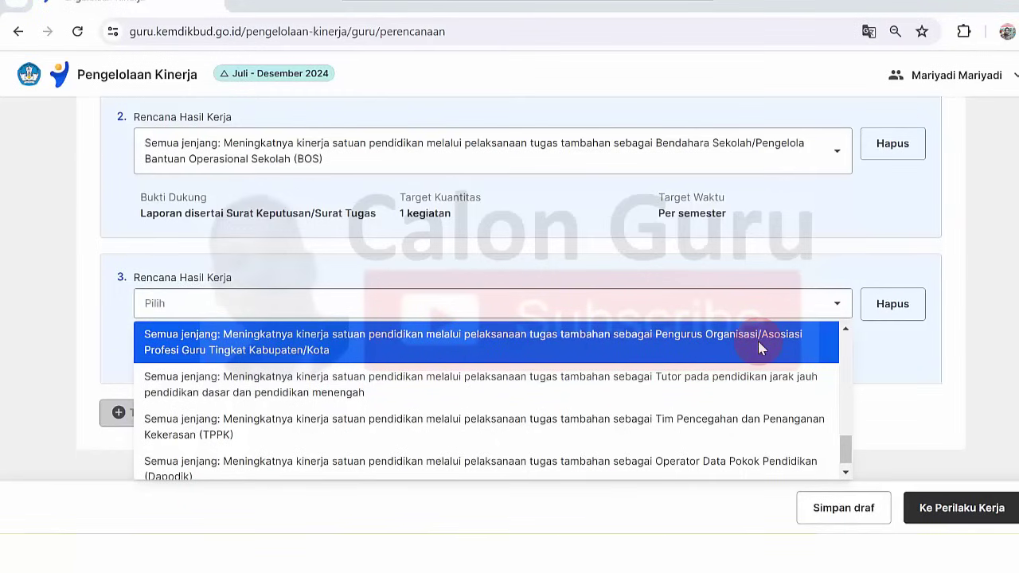
{"action": "mouse_move", "coordinate": [846, 443]}
{"action": "left_mouse_down"}
{"action": "mouse_move", "coordinate": [845, 454]}
{"action": "mouse_move", "coordinate": [844, 441]}
{"action": "left_mouse_up"}
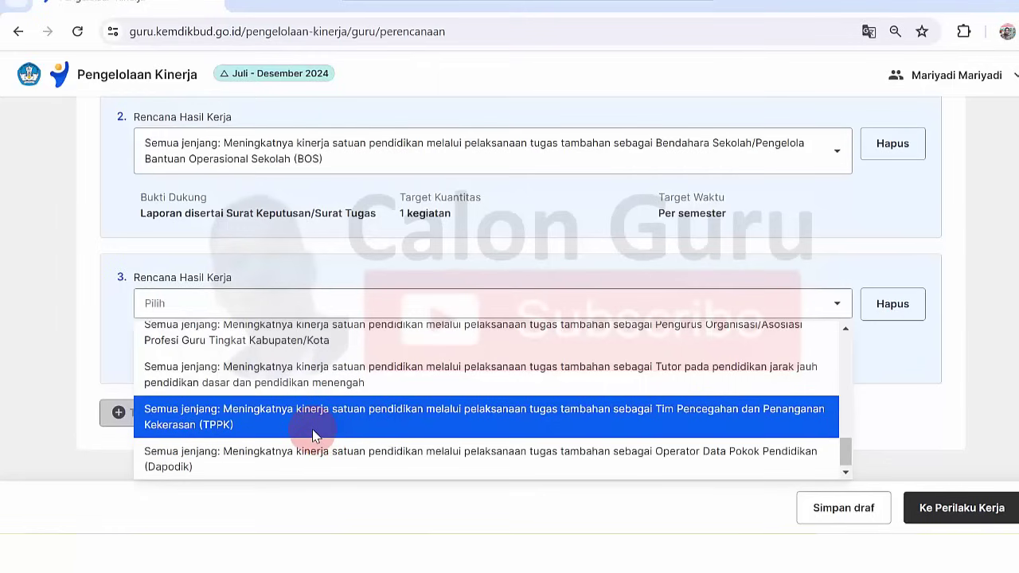
{"action": "left_click_drag", "start_coordinate": [848, 451], "coordinate": [847, 440]}
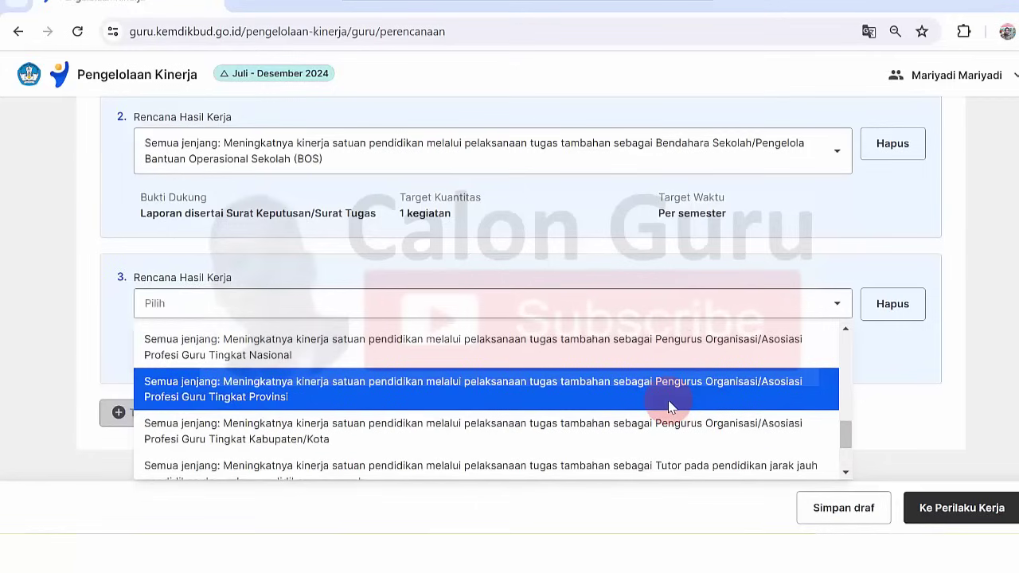
{"action": "left_click_drag", "start_coordinate": [846, 436], "coordinate": [850, 420]}
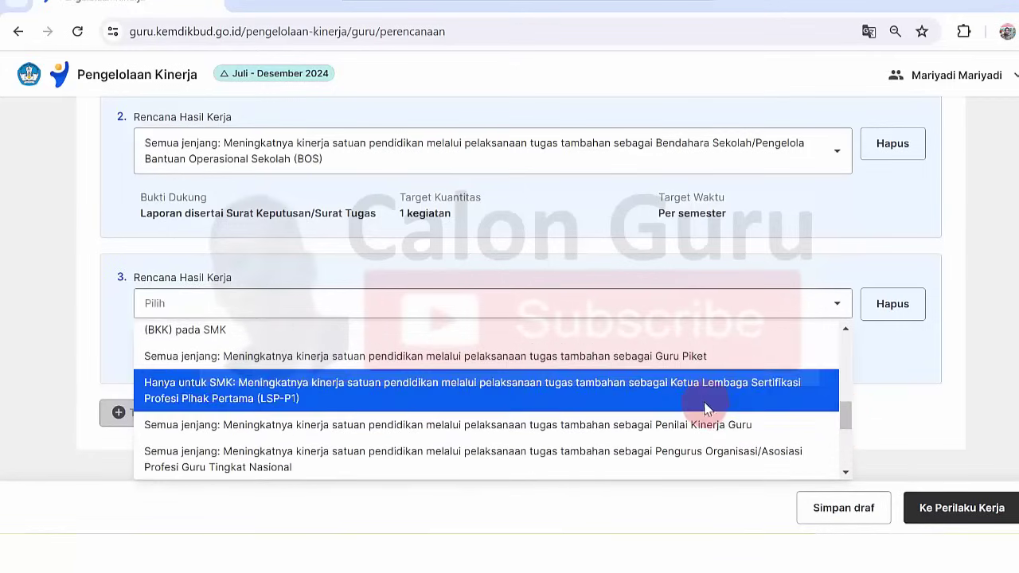
{"action": "left_click_drag", "start_coordinate": [846, 420], "coordinate": [846, 364]}
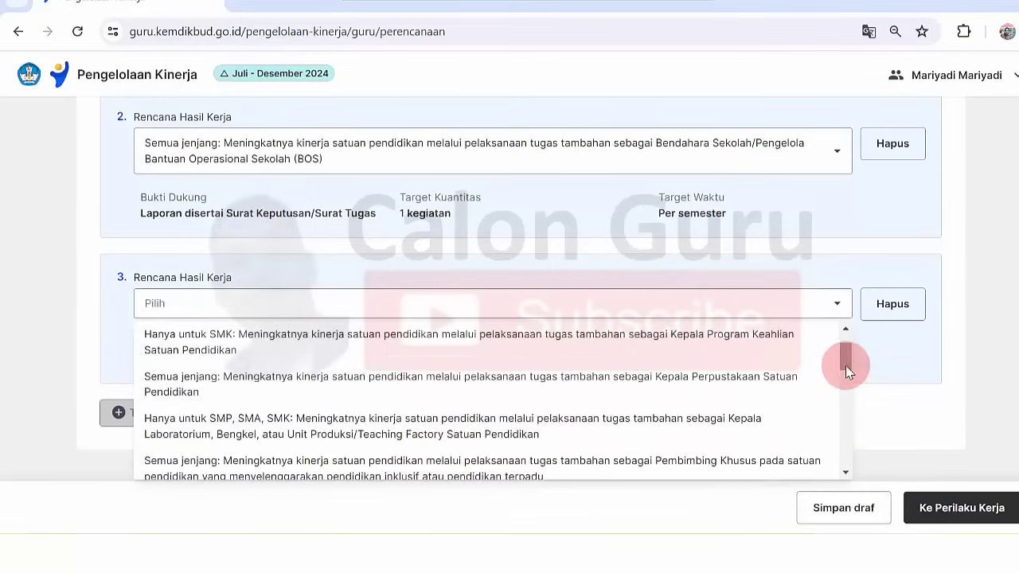
{"action": "left_click", "coordinate": [1014, 370]}
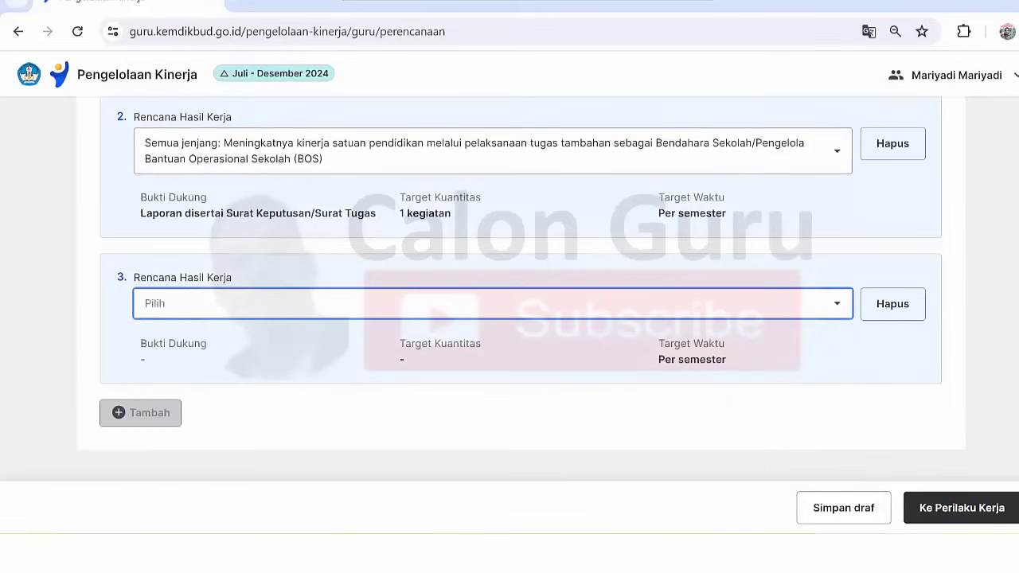
{"action": "scroll", "coordinate": [509, 286], "scroll_direction": "up", "scroll_amount": 6}
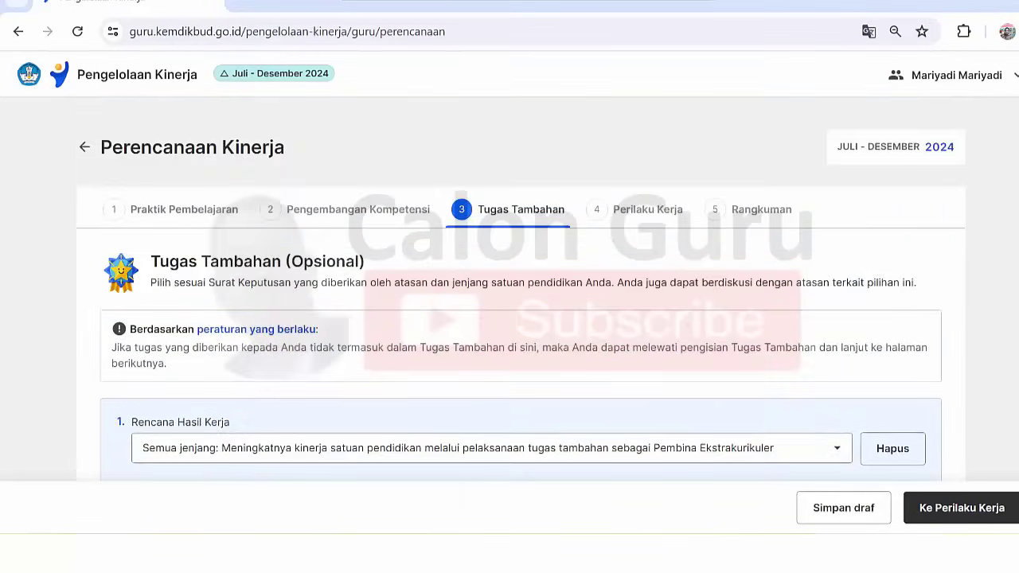
{"action": "scroll", "coordinate": [509, 286], "scroll_direction": "down", "scroll_amount": 6}
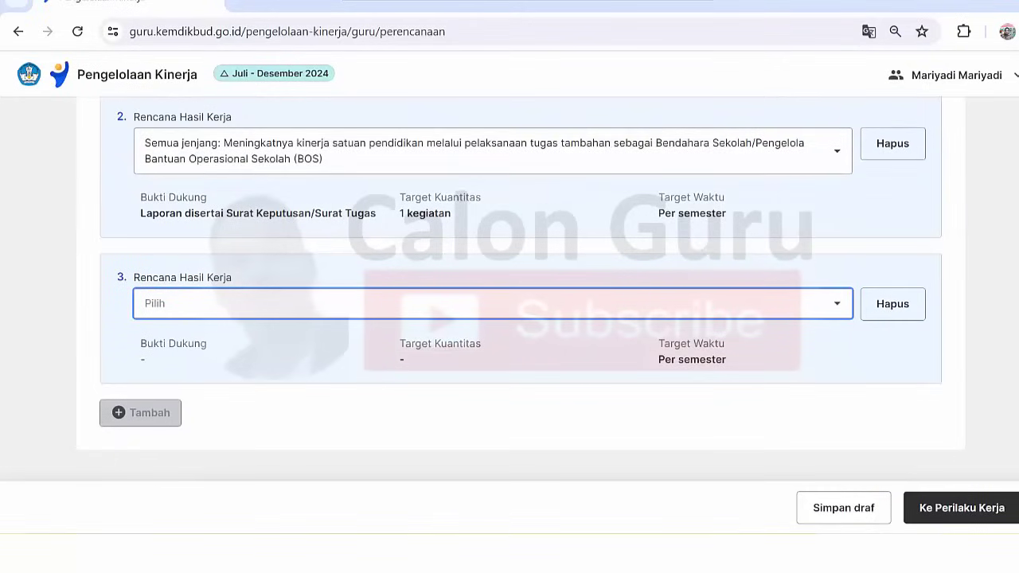